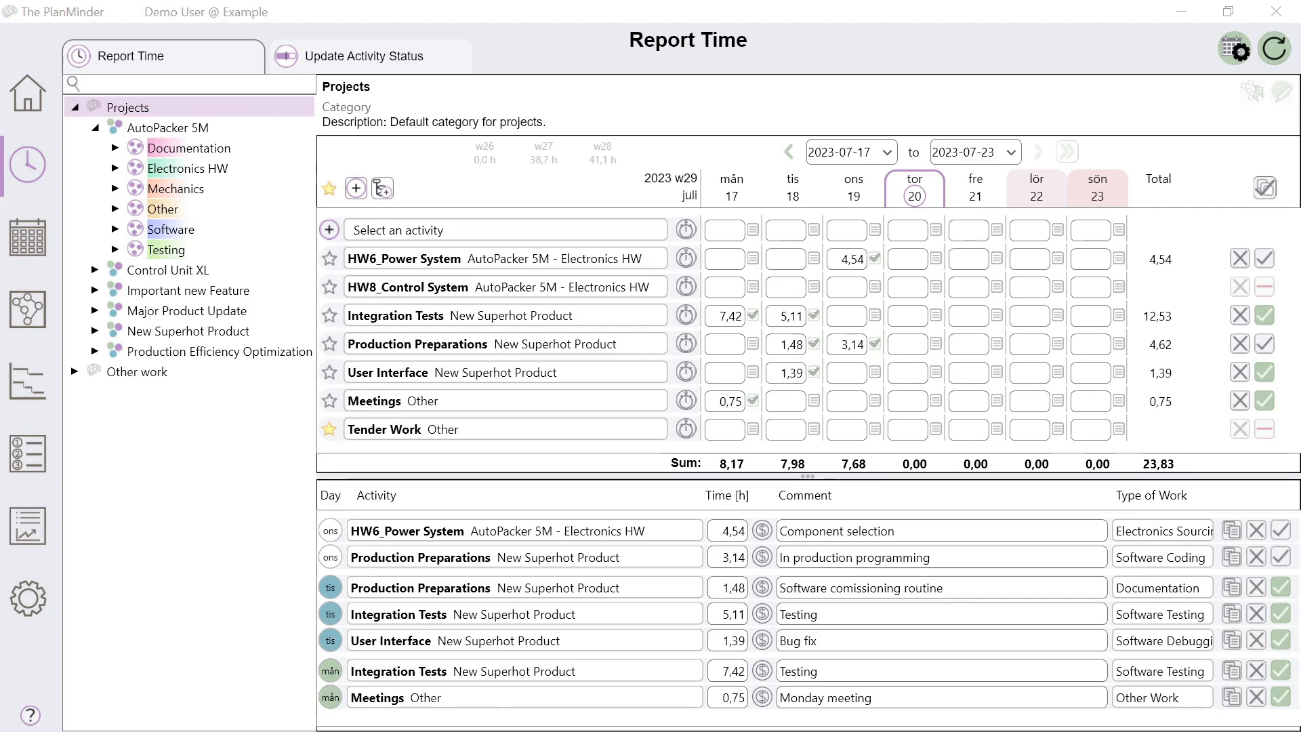
- Mark the Meetings activity as a favourite and add M13_Electronic Cabinet from AutoPacker 5M's Other group to Thursday's time report
left_click(330, 401)
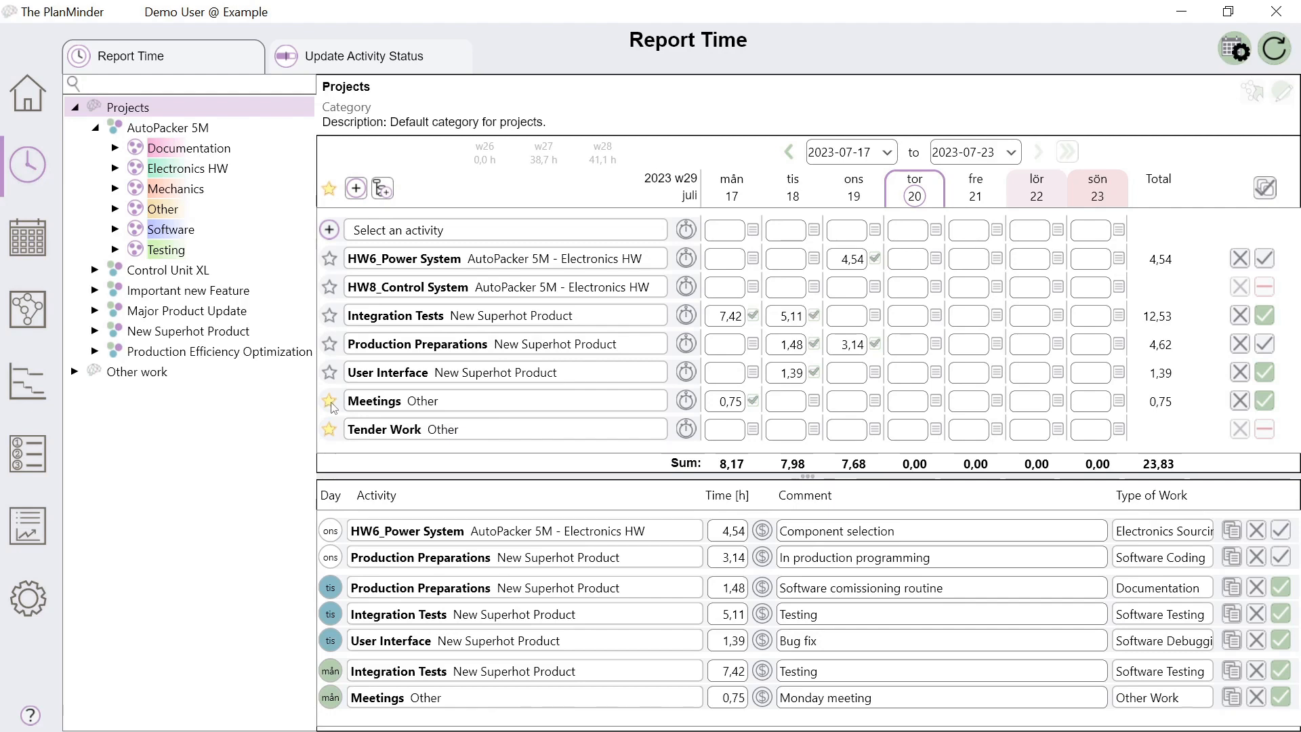
left_click(116, 209)
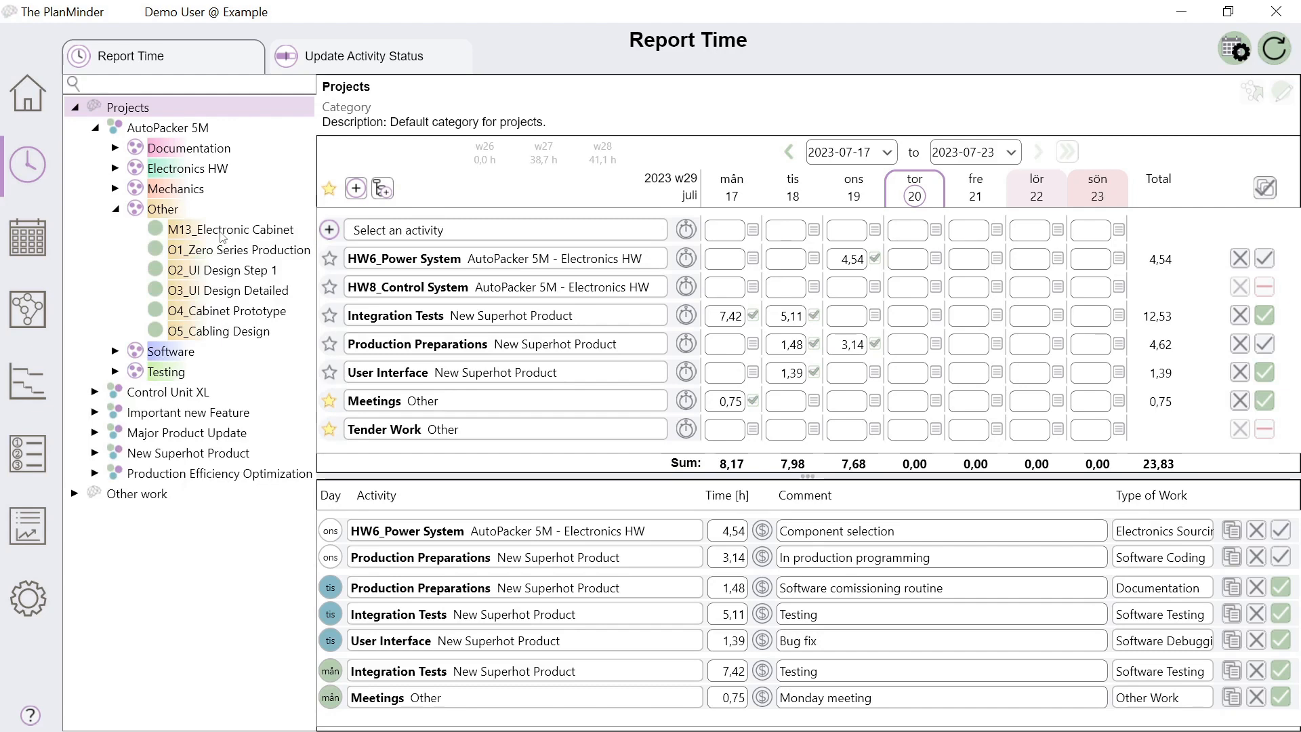
double_click(221, 233)
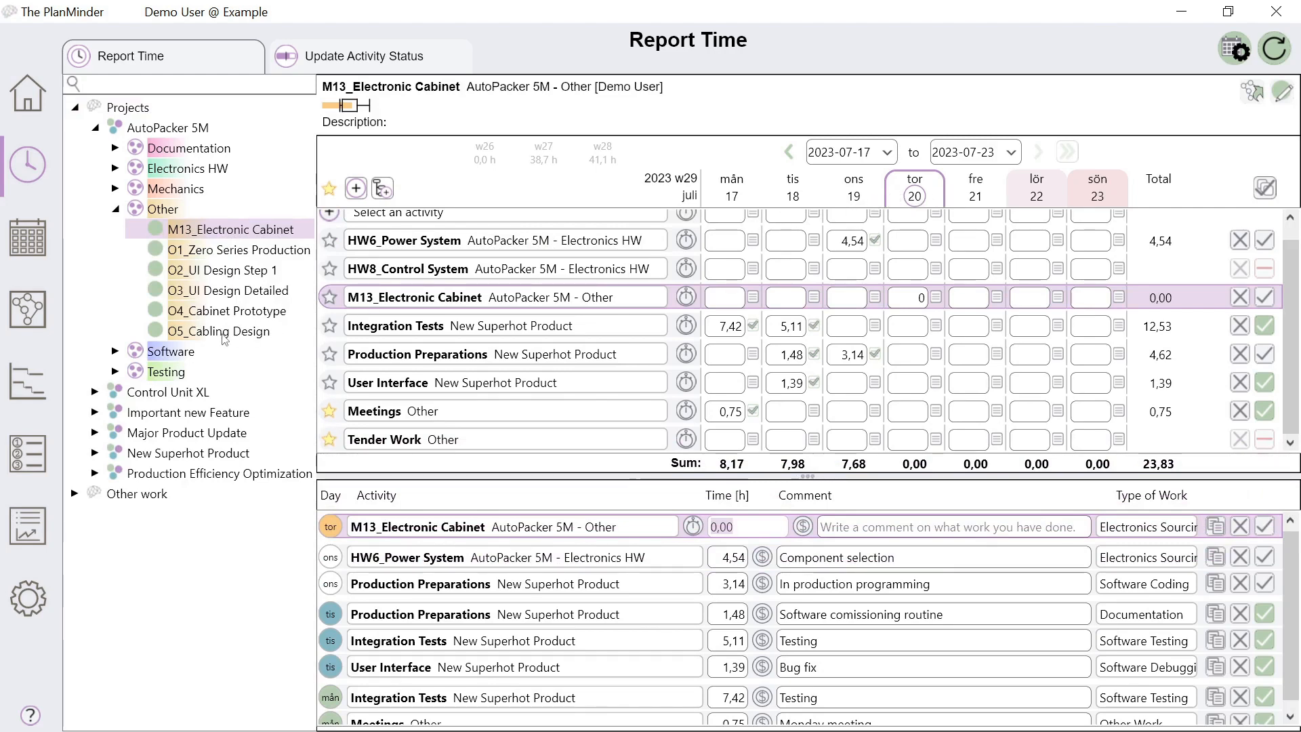
- Change the new Thursday entry's activity to O5_Cabling Design from the project tree, and replace it with HW8_Control System using text search
left_click_drag(222, 337, 404, 531)
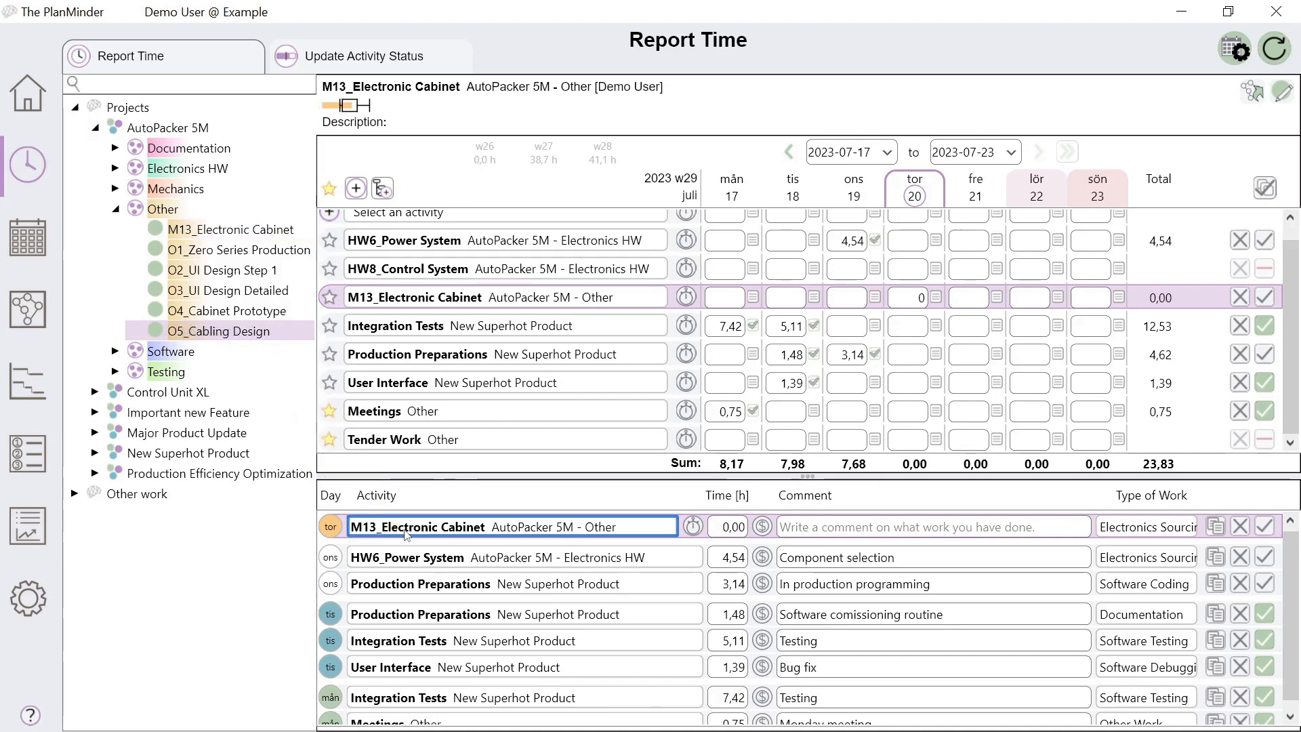
left_click(405, 531)
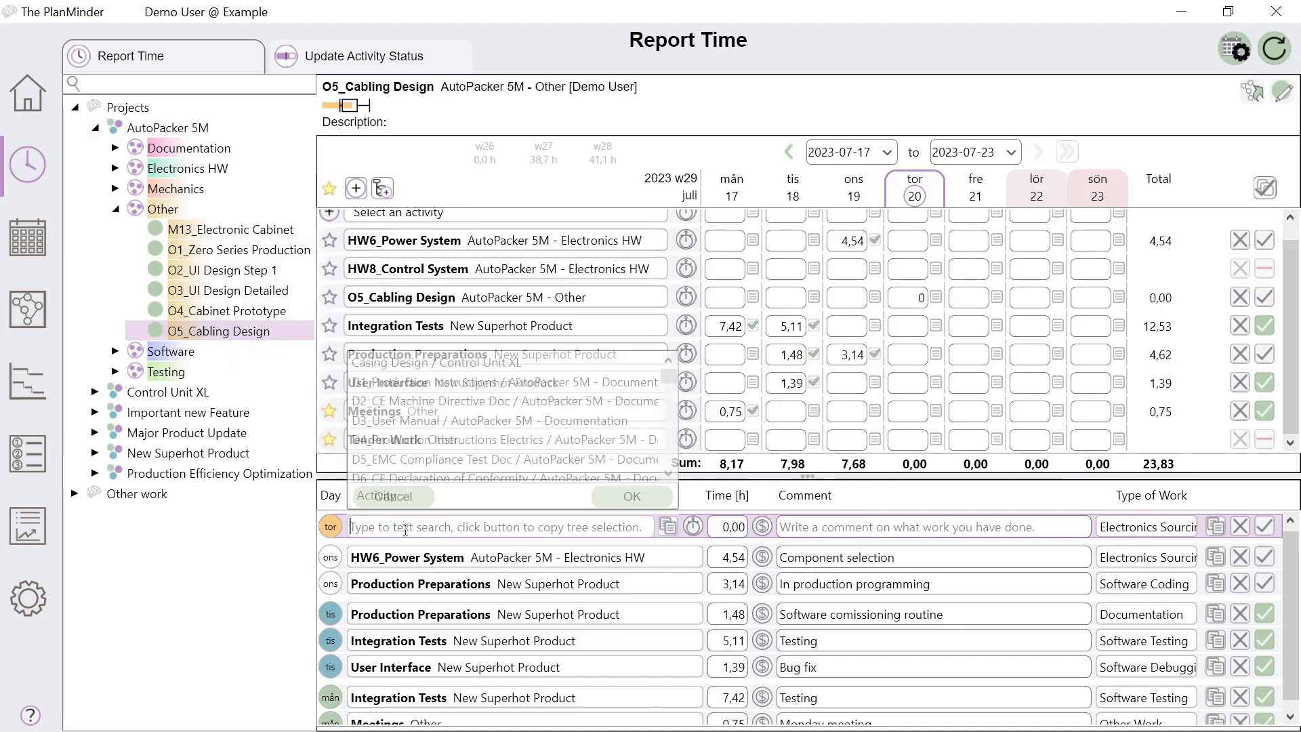
type("HW8")
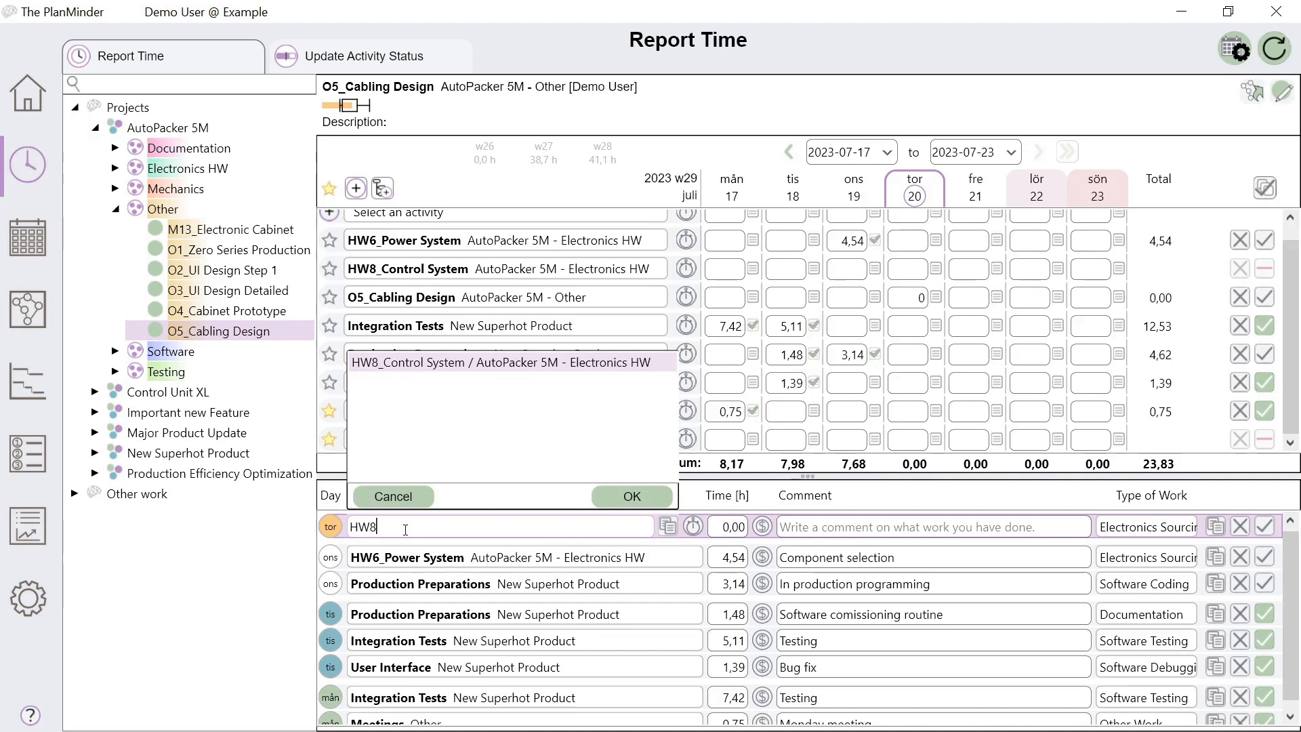
left_click(658, 503)
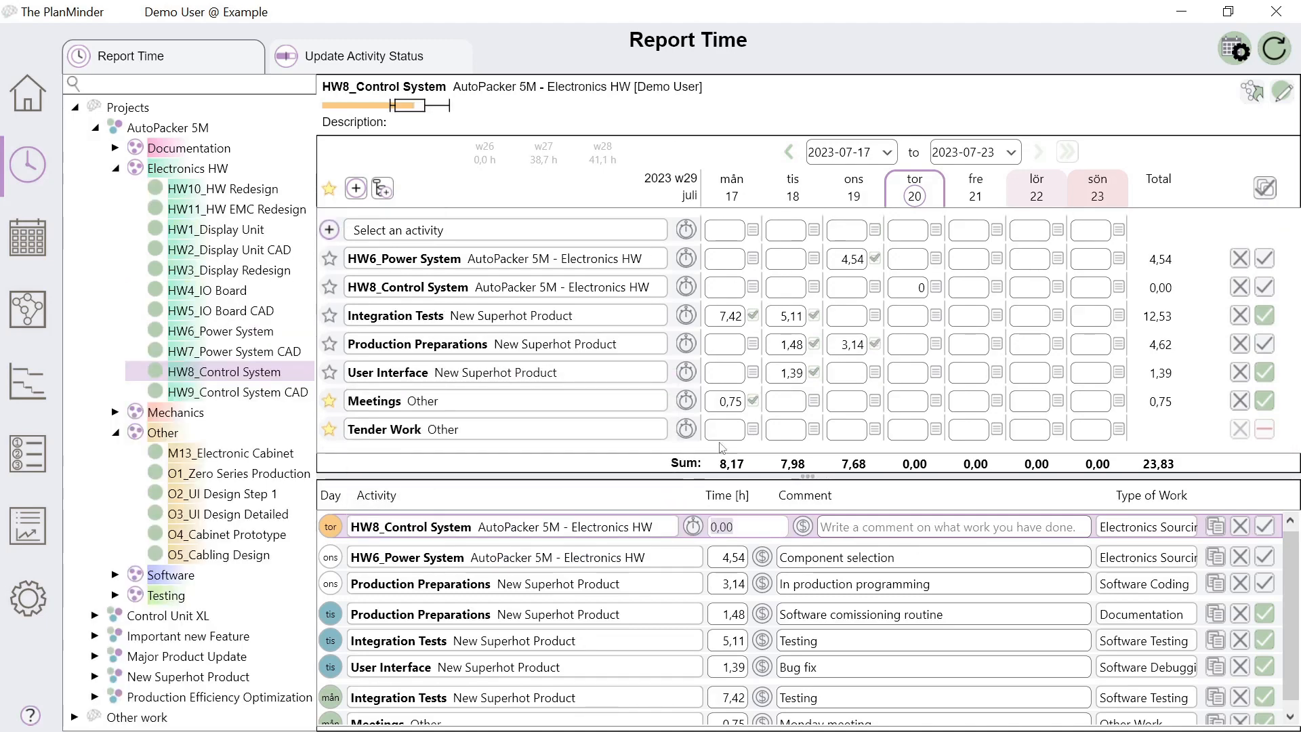
- Enter Thursday's time for HW6_Power System as the sum 3:15 + 0.25 + 14:00-16:30
left_click(910, 260)
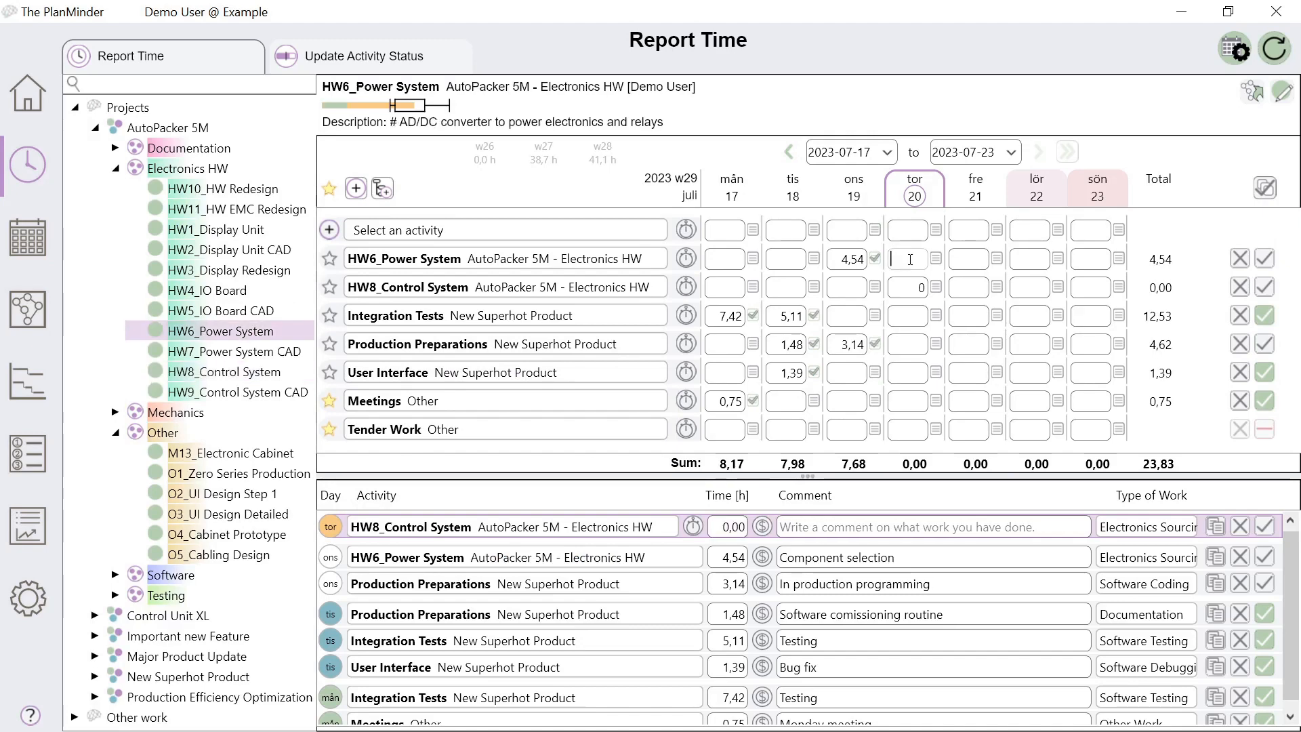
type("3:15")
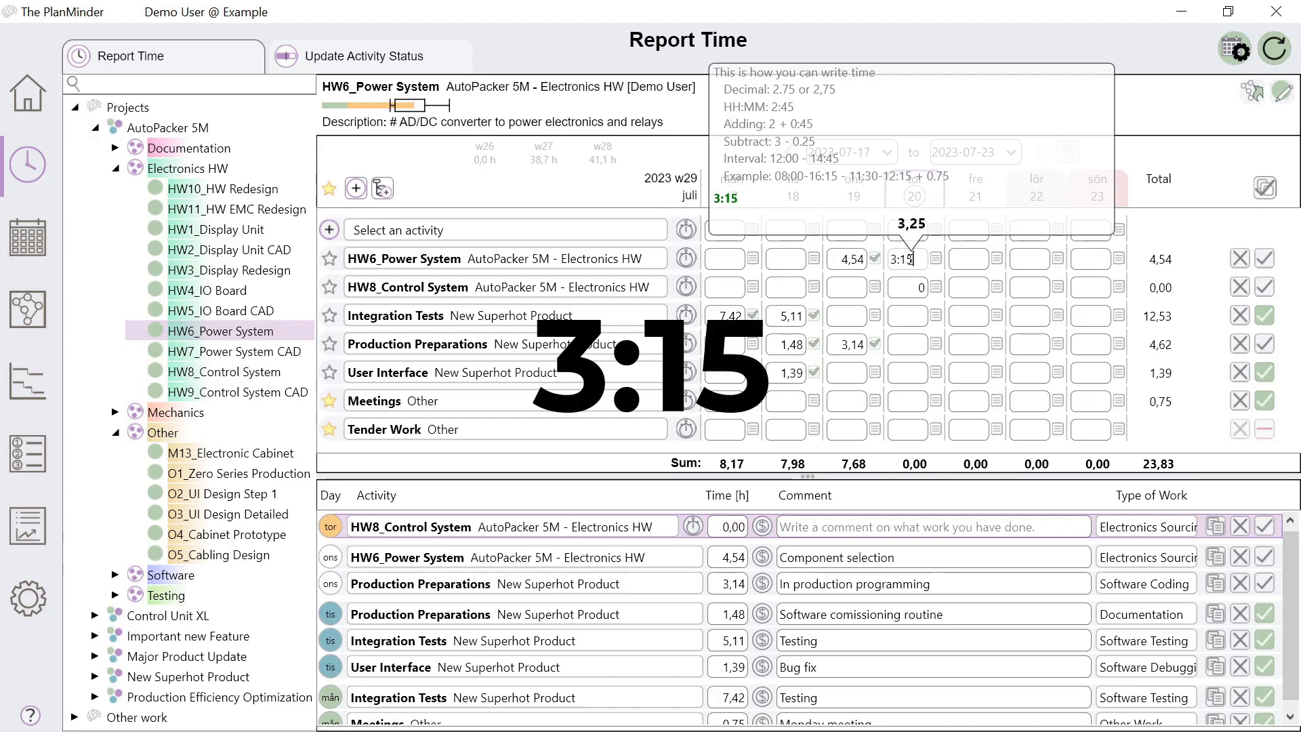
type("+ 0.25")
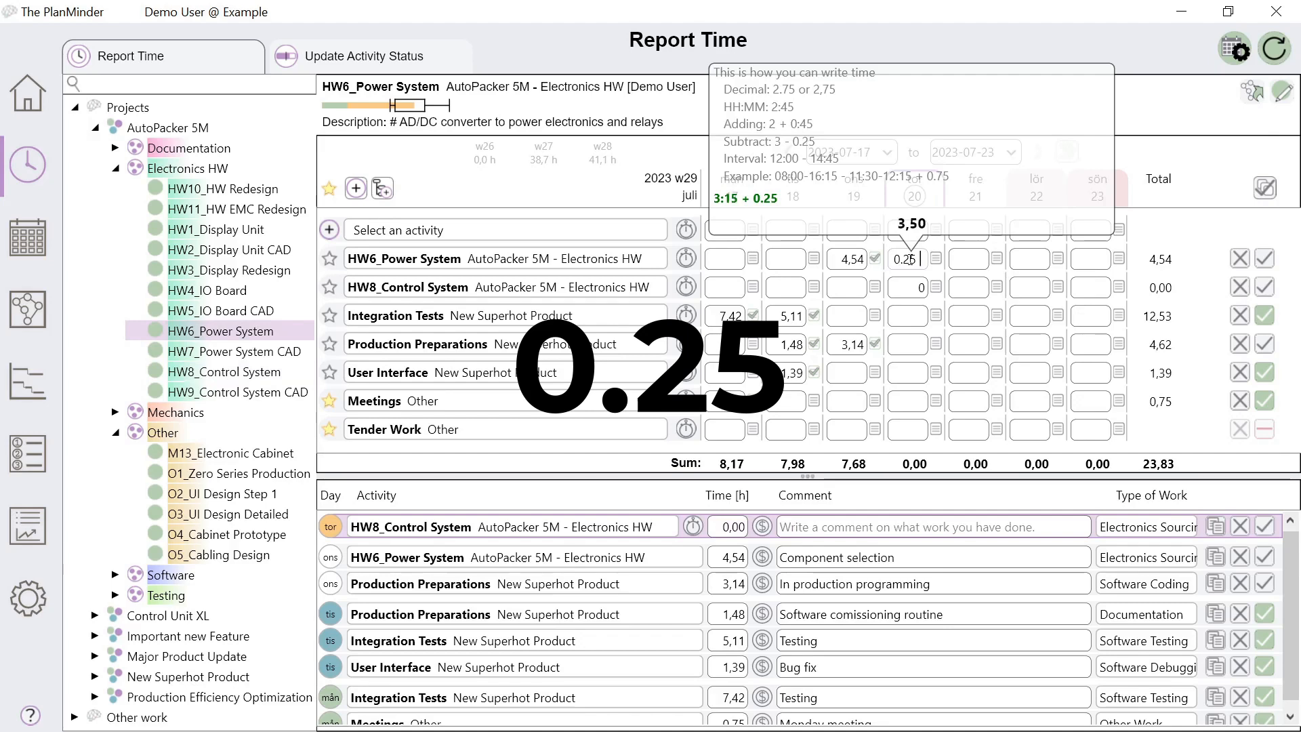
type(" + 14:00-16:30")
key("Return")
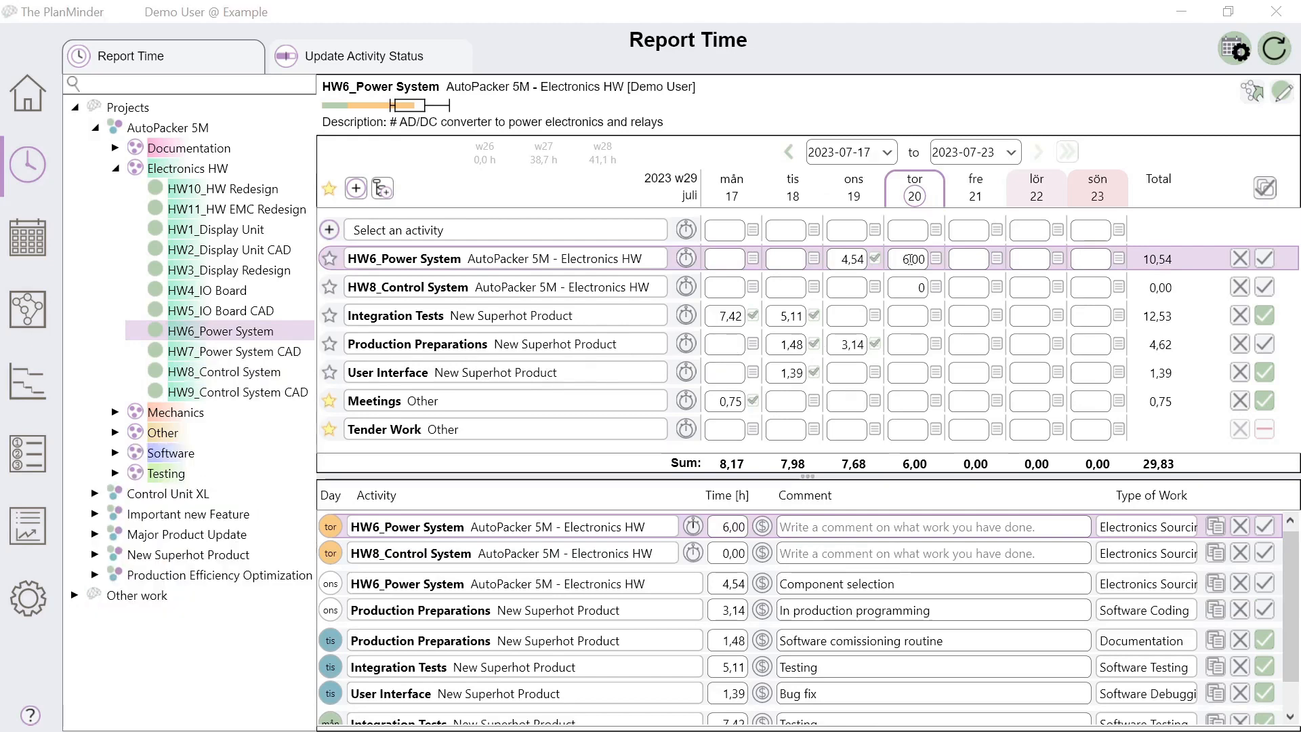
- Add the comment "AC/DC topology and IC selection" to Thursday's HW6_Power System time while running its timer, and stop the timer
left_click(686, 260)
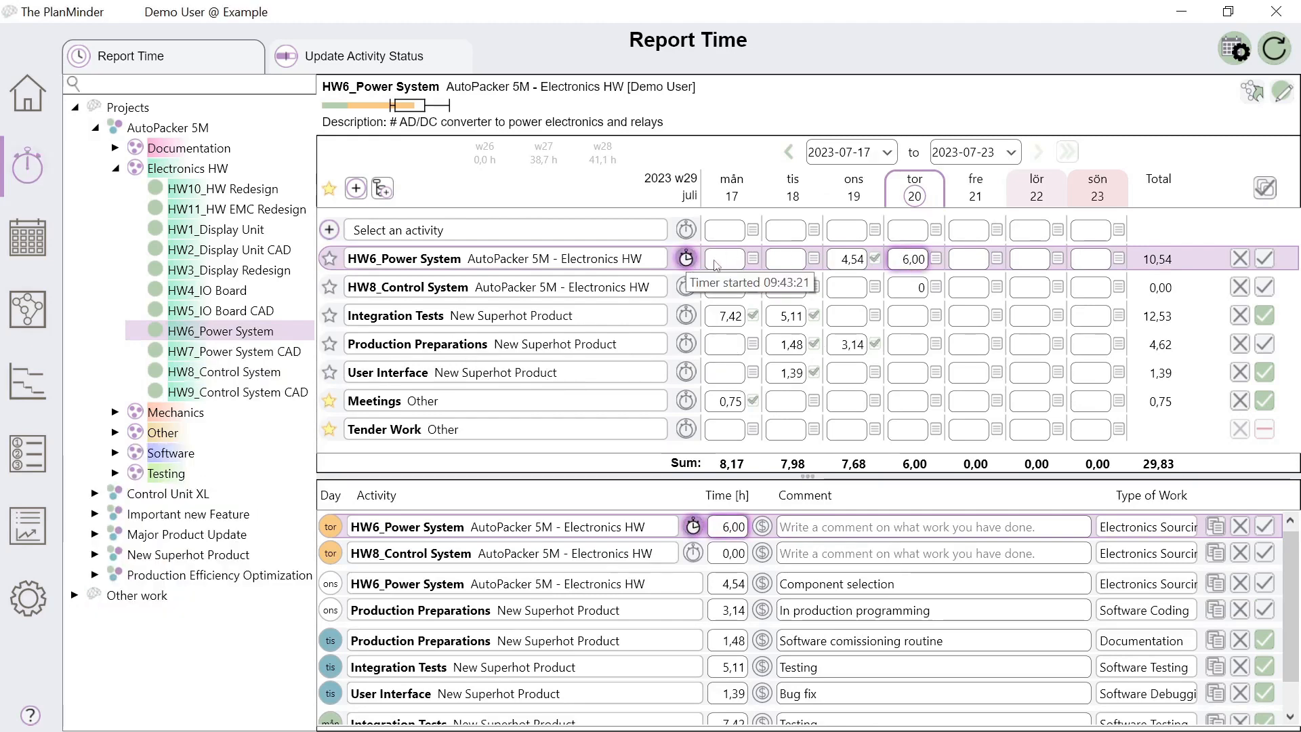
left_click(935, 260)
type("AC/DC topolo")
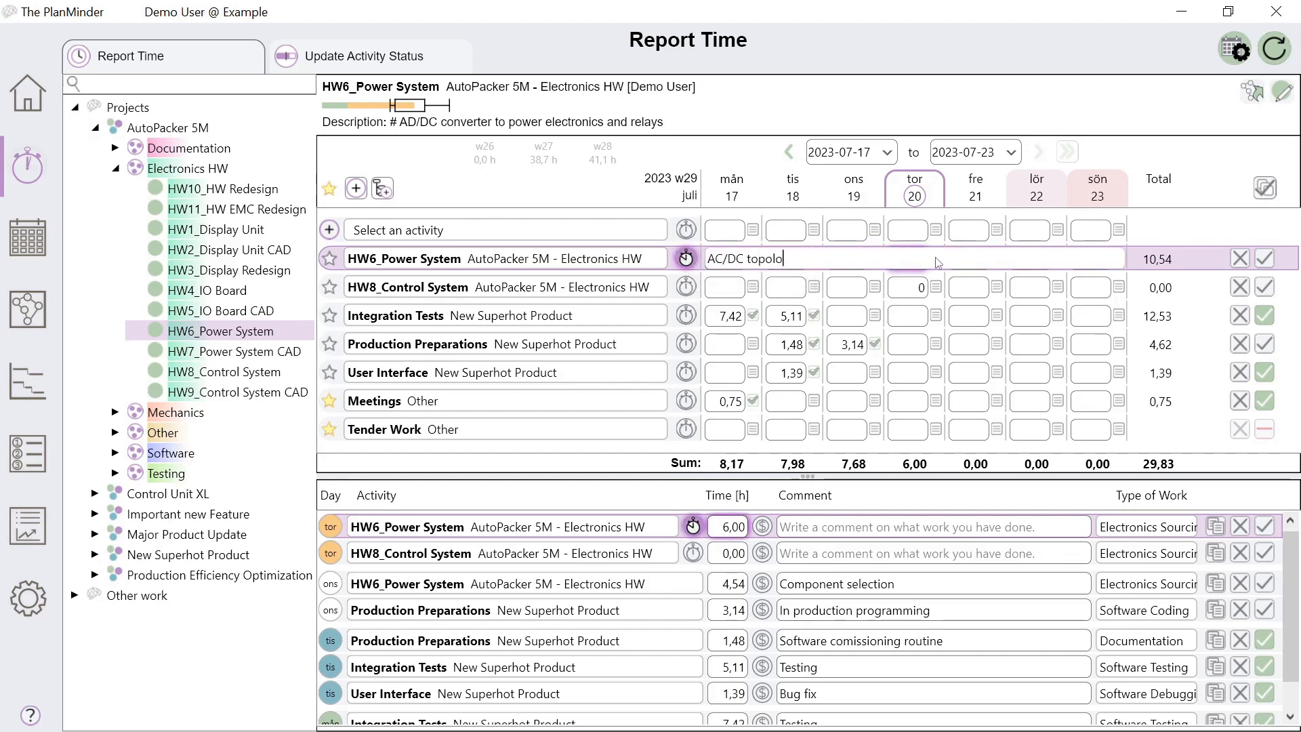
type("gy and IC selection")
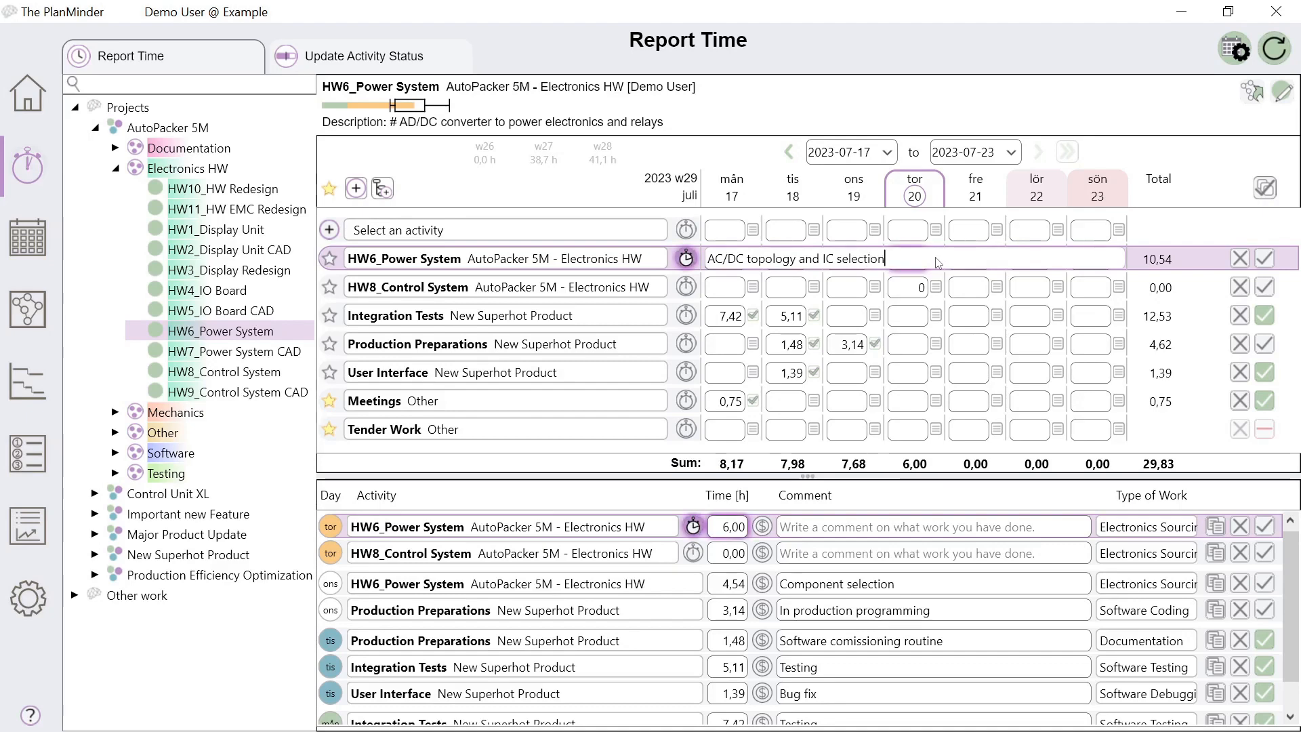
key("Return")
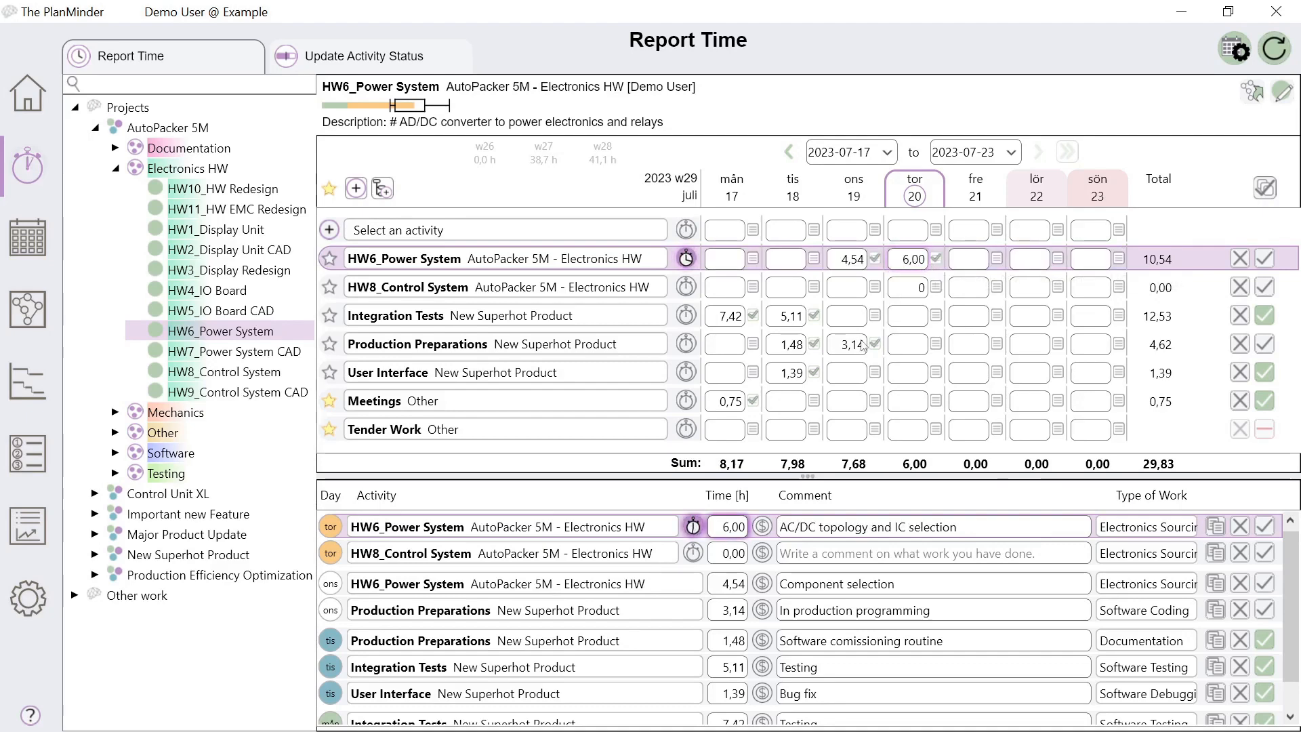
left_click(694, 526)
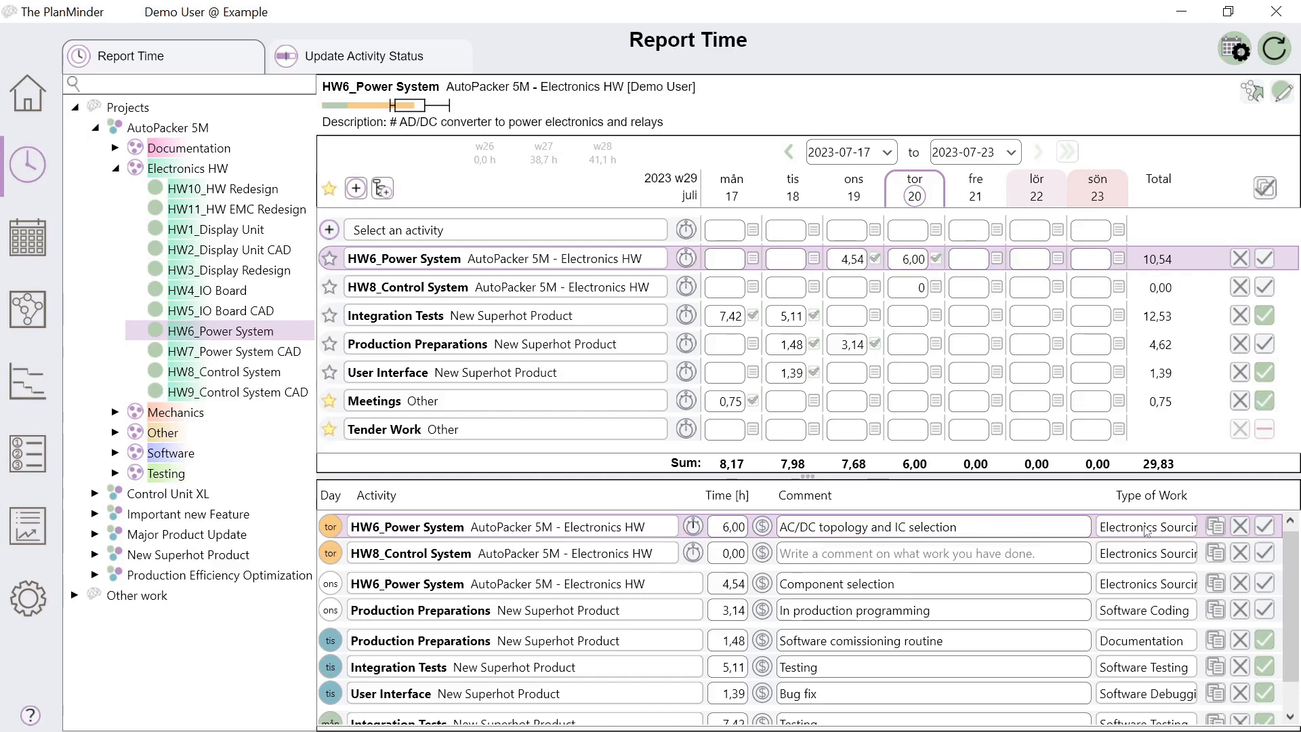
- Set the type of work of Thursday's HW6_Power System entry to Electronics Design and turn on its dollar marking
left_click(1145, 530)
left_click(1154, 380)
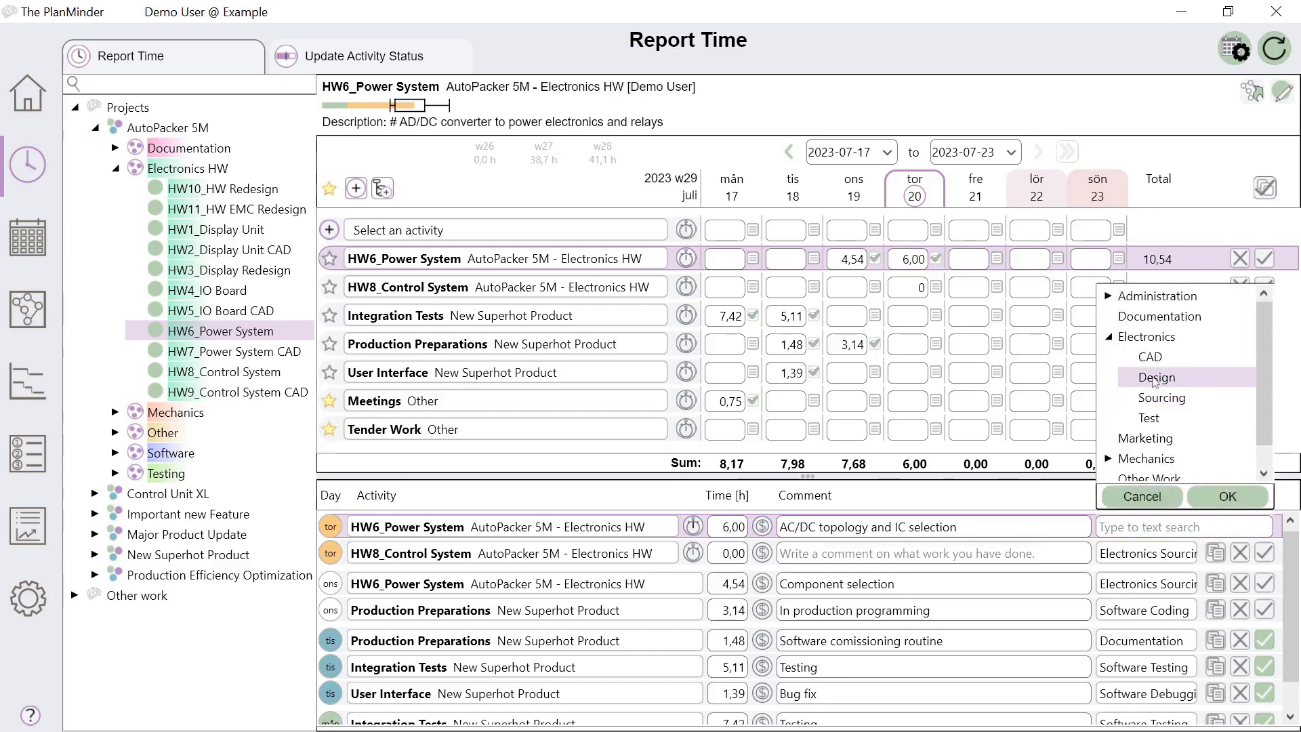
left_click(1232, 500)
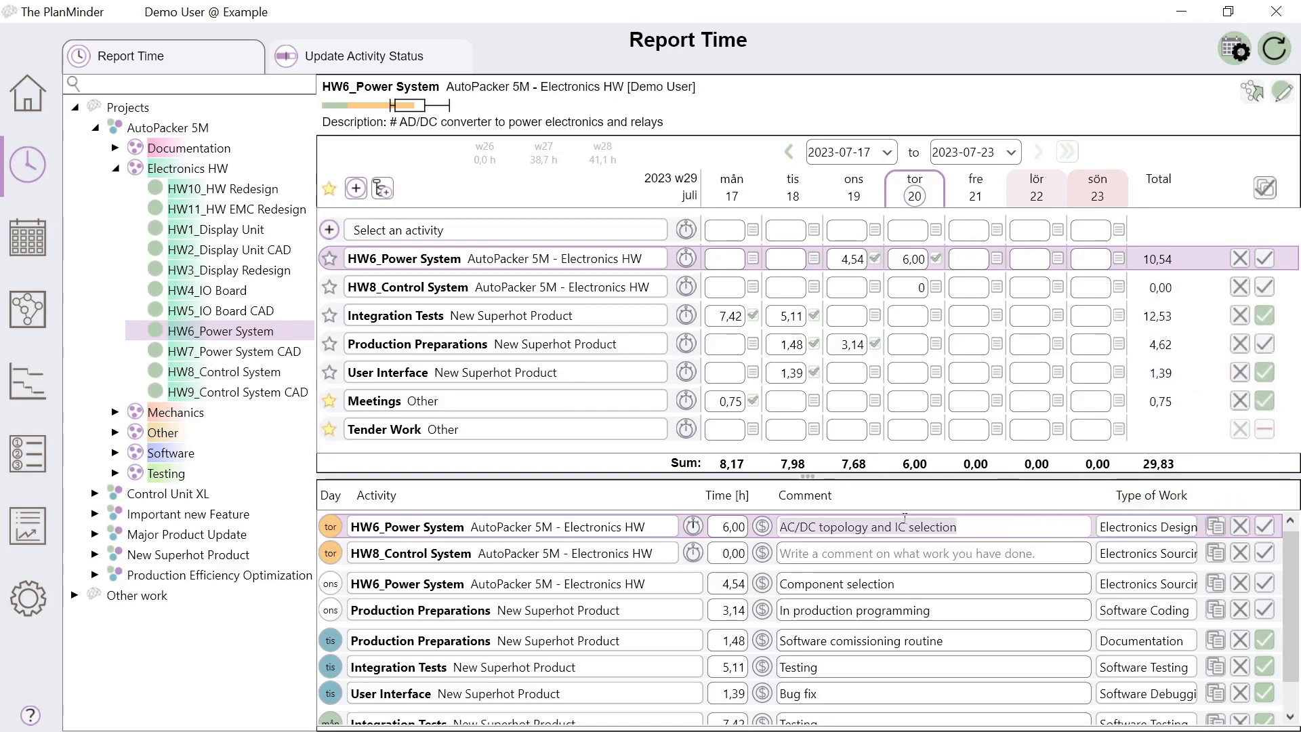
left_click(764, 529)
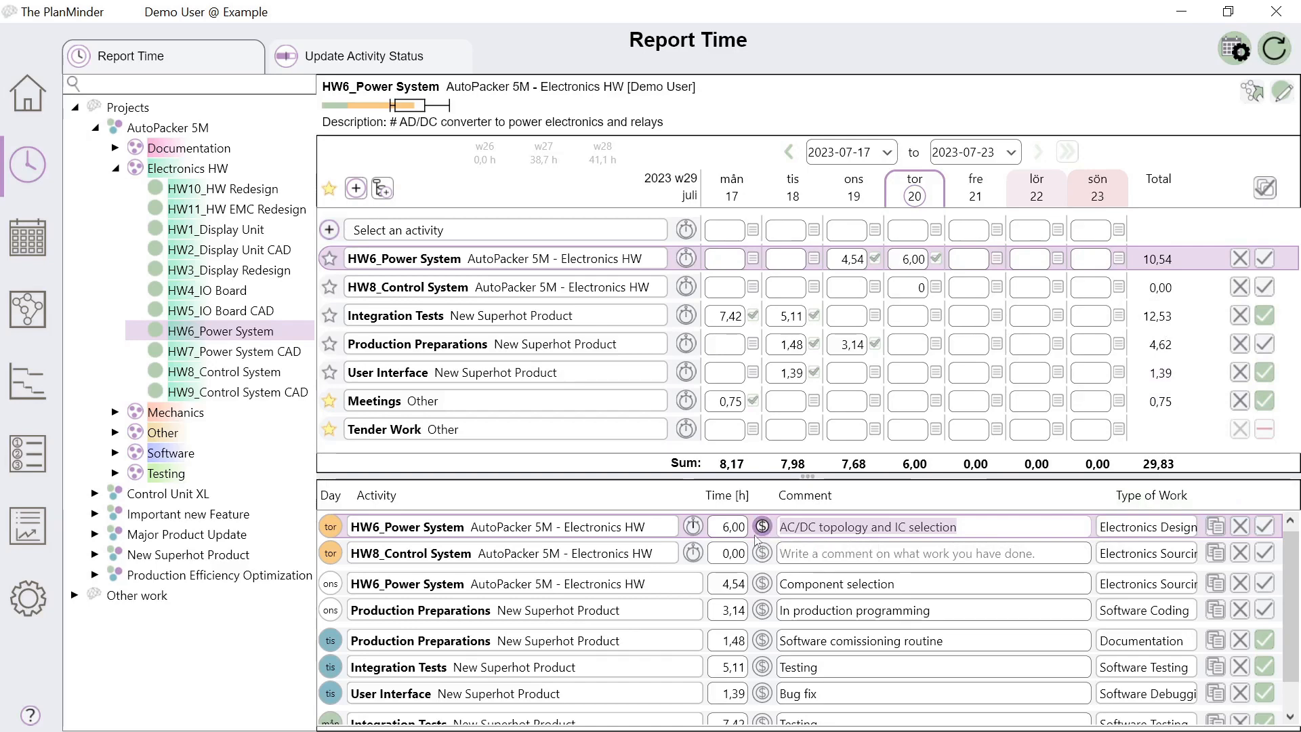
- Set Thursday's HW8_Control System entry to 0,75 hours with the comment "BOM"
left_click(716, 553)
key("BackSpace")
key("BackSpace")
type("75")
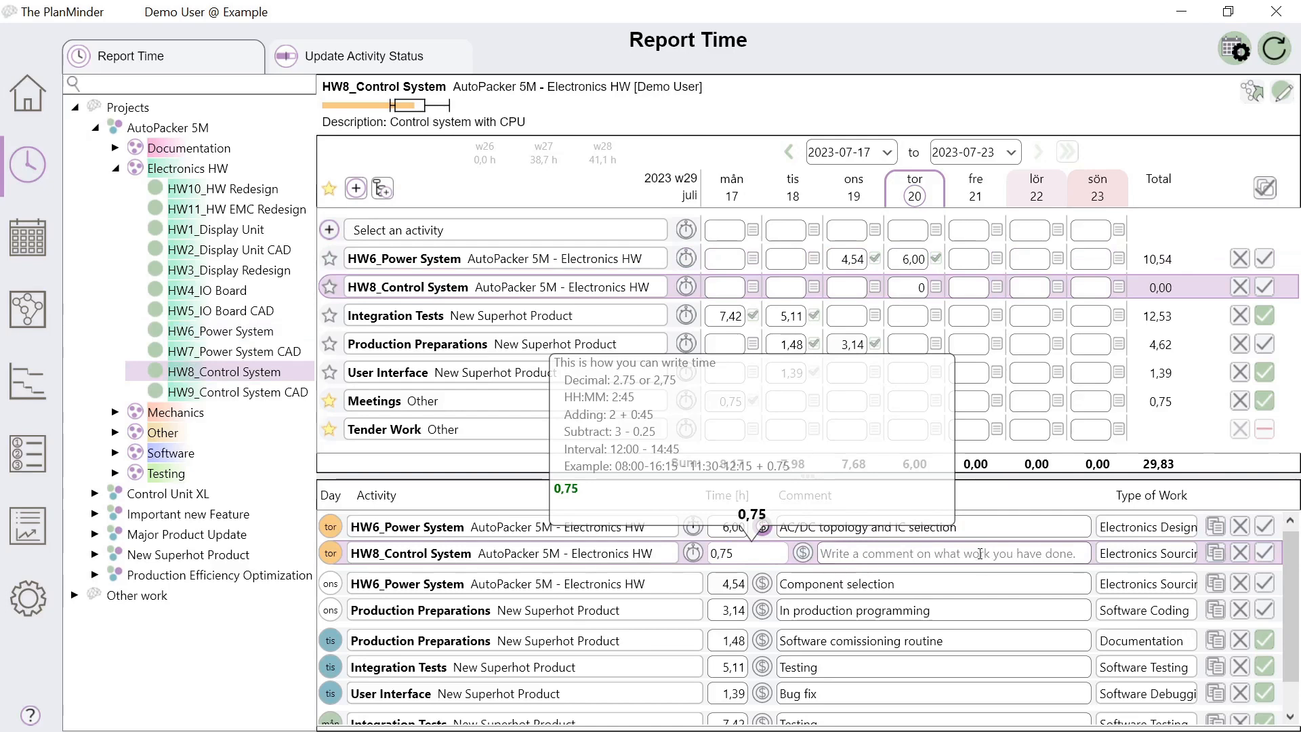
left_click(979, 553)
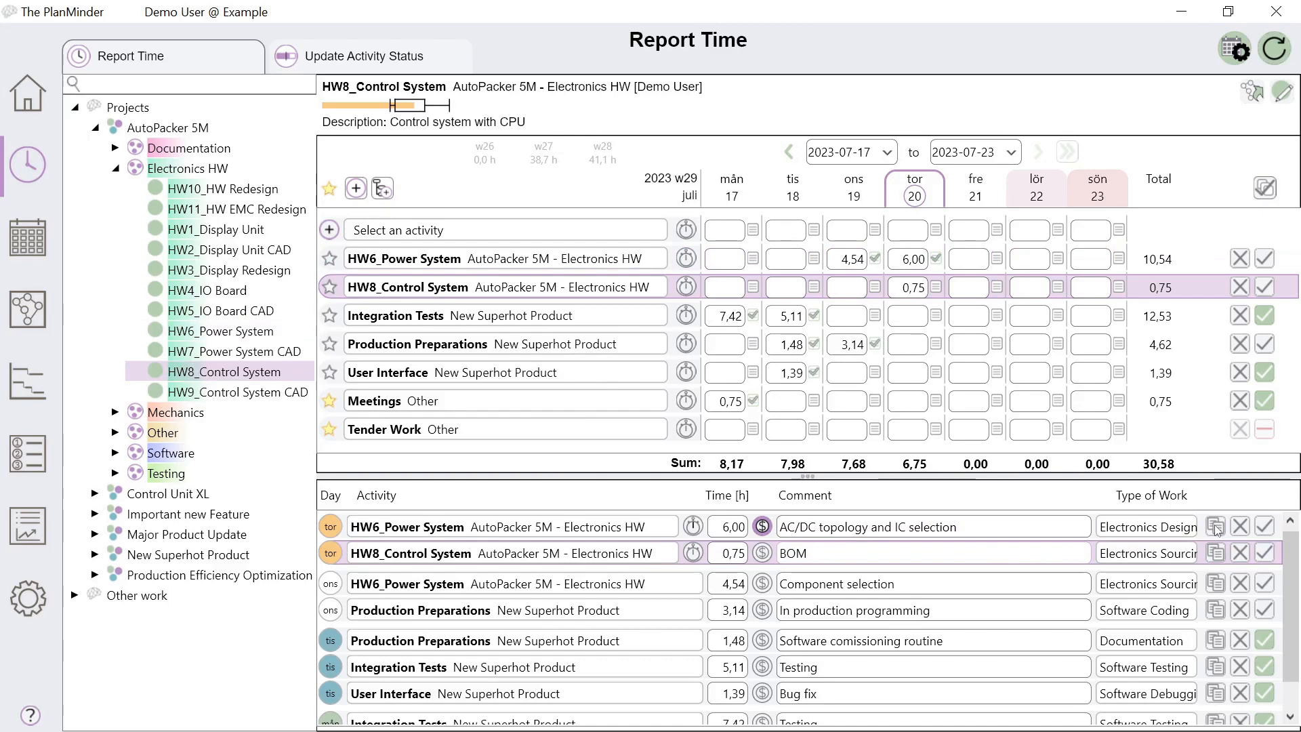
- Commit Thursday's HW6_Power System entry, and commit all the remaining uncommitted entries of the week together
left_click(1270, 536)
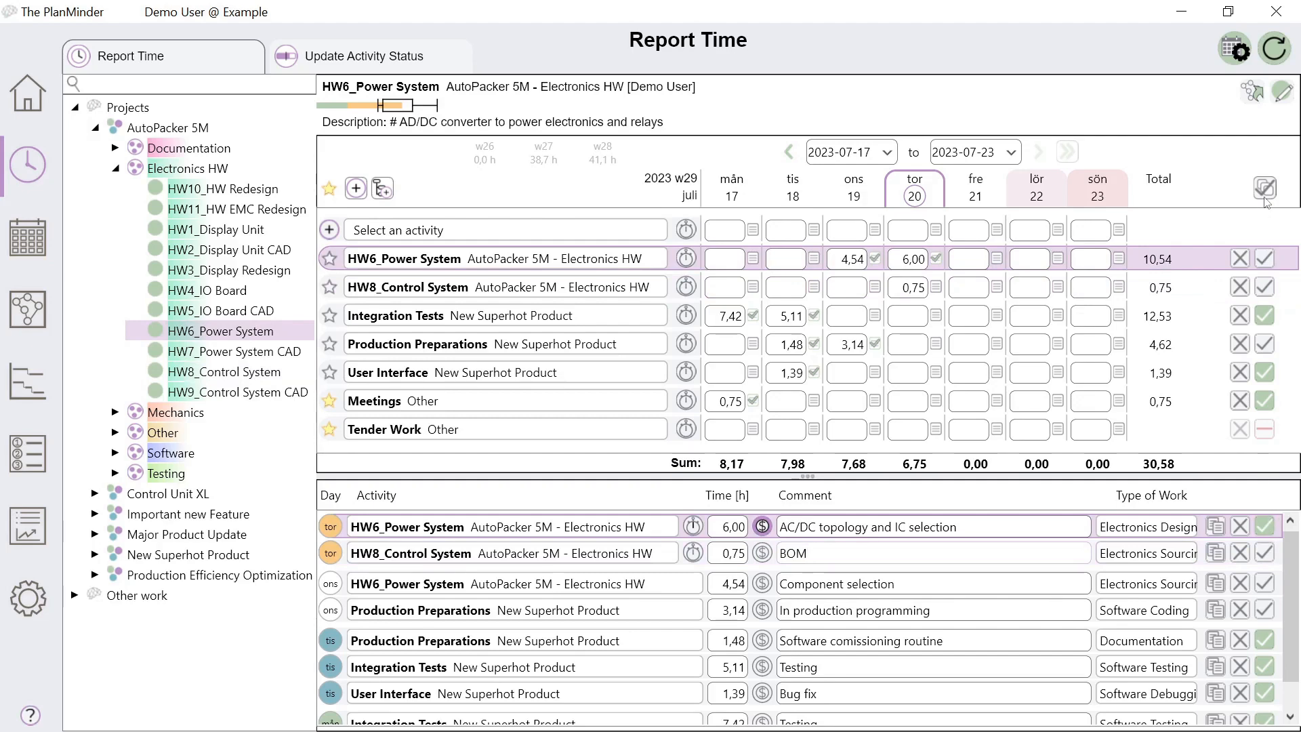
left_click(1264, 190)
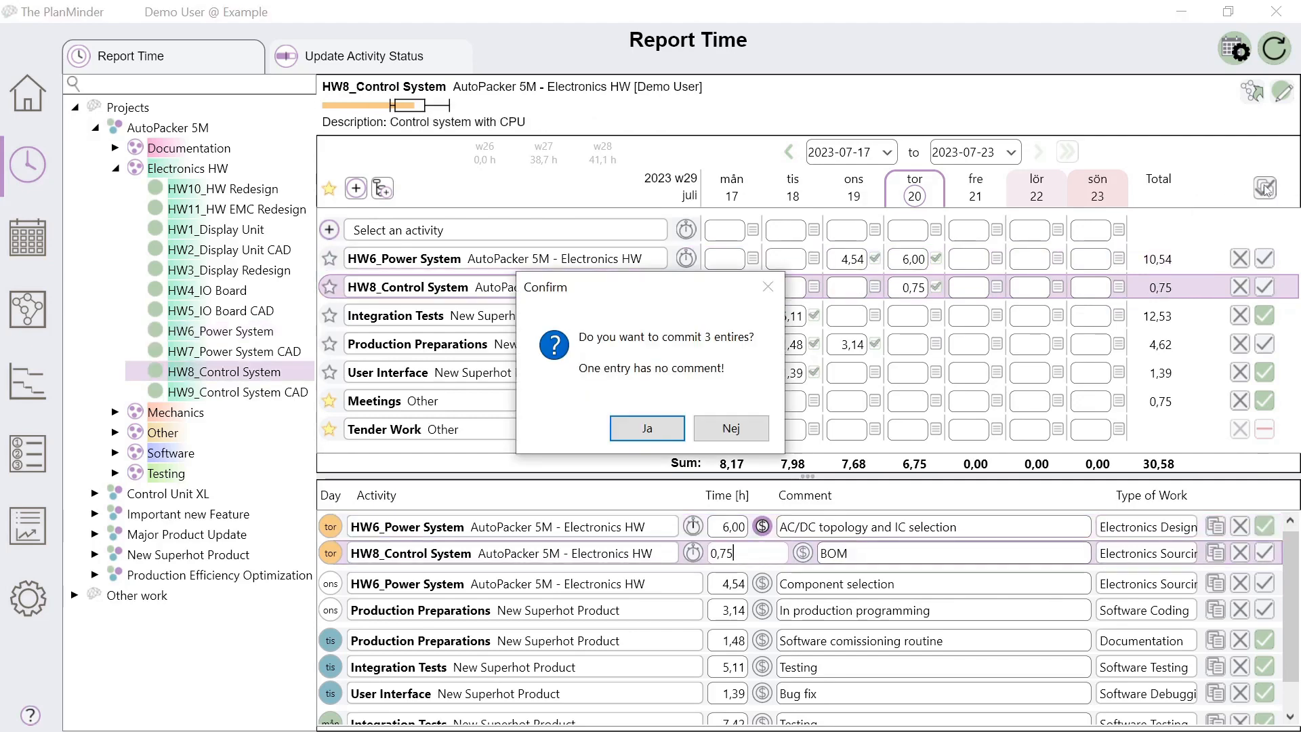
key("Return")
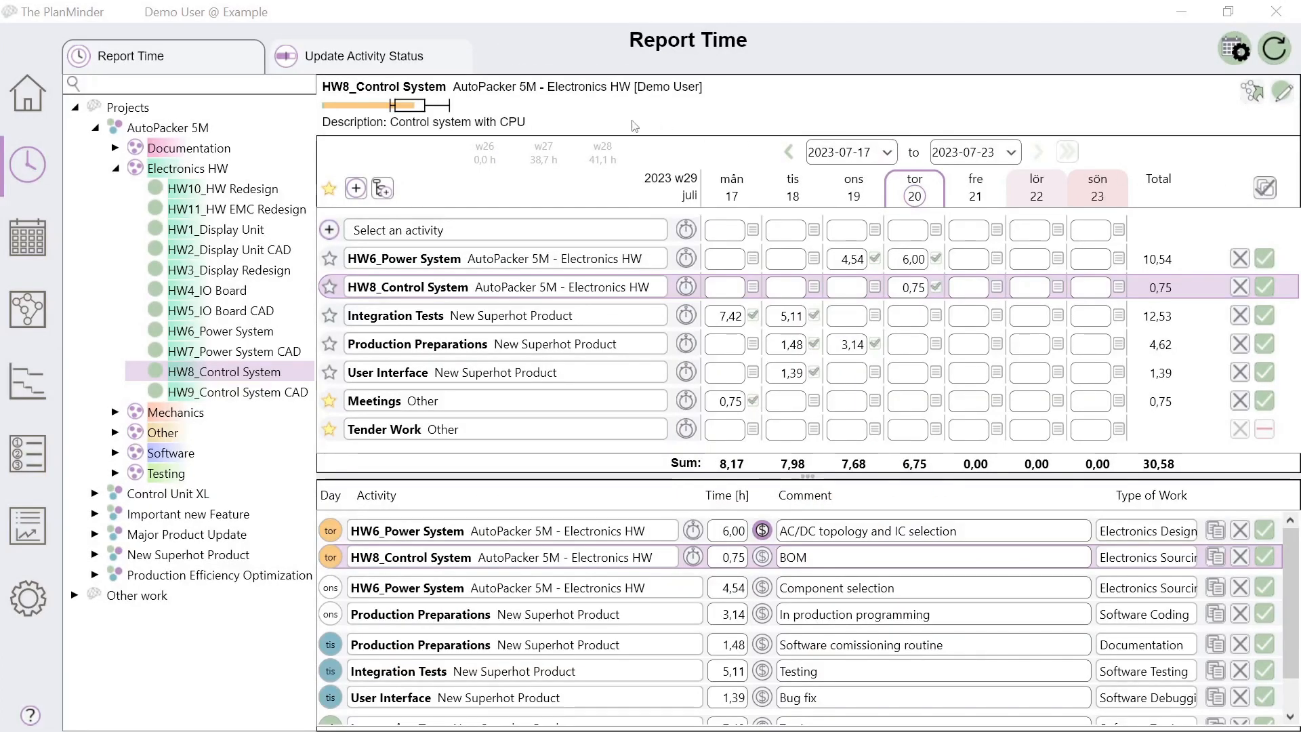
- Open HW6_Power System's status update from its activity details and estimate the remaining work at at least 8 and less than 16 hours
mouse_move(466, 109)
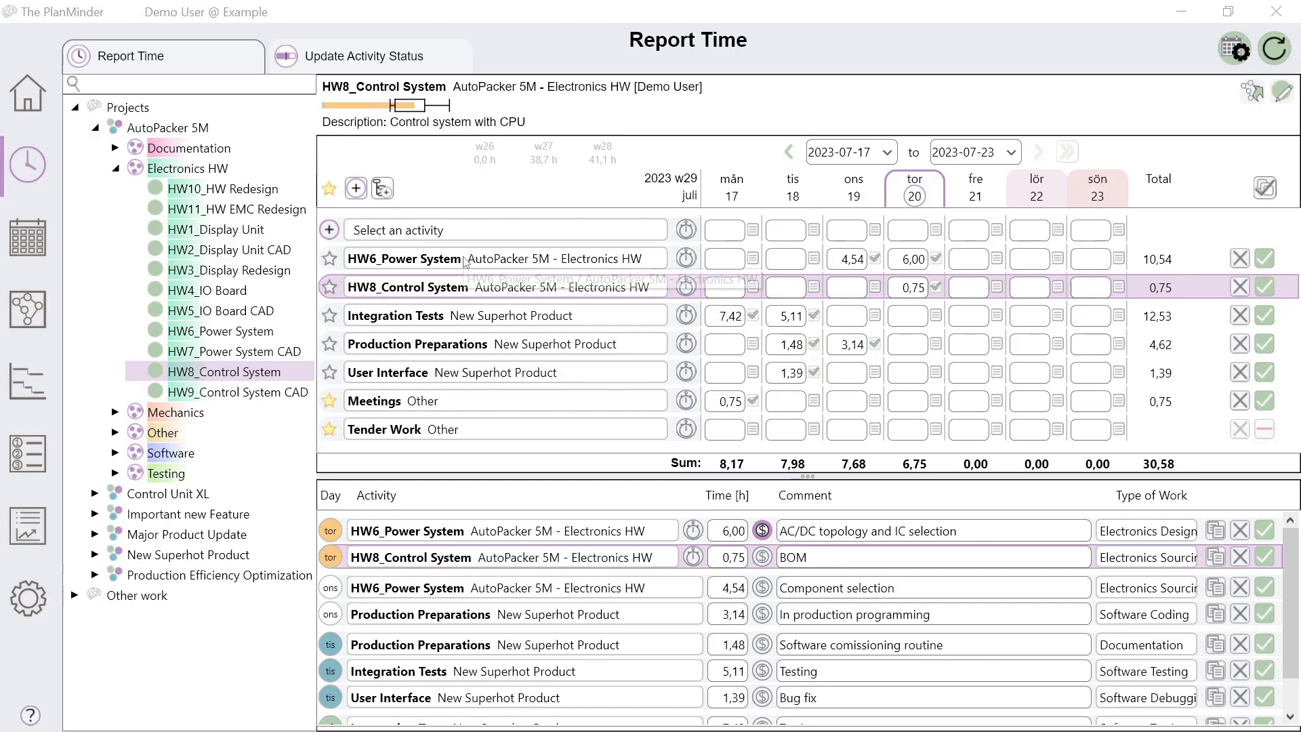
left_click(434, 259)
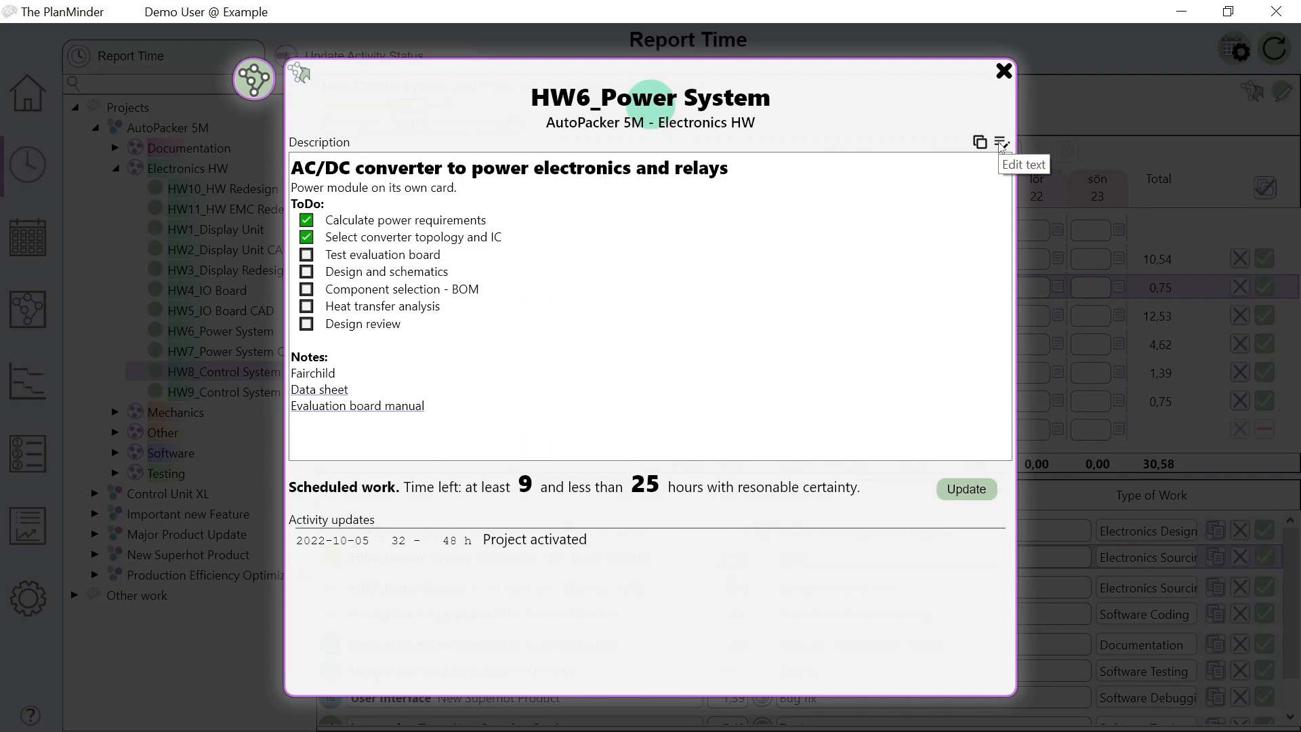
left_click(973, 489)
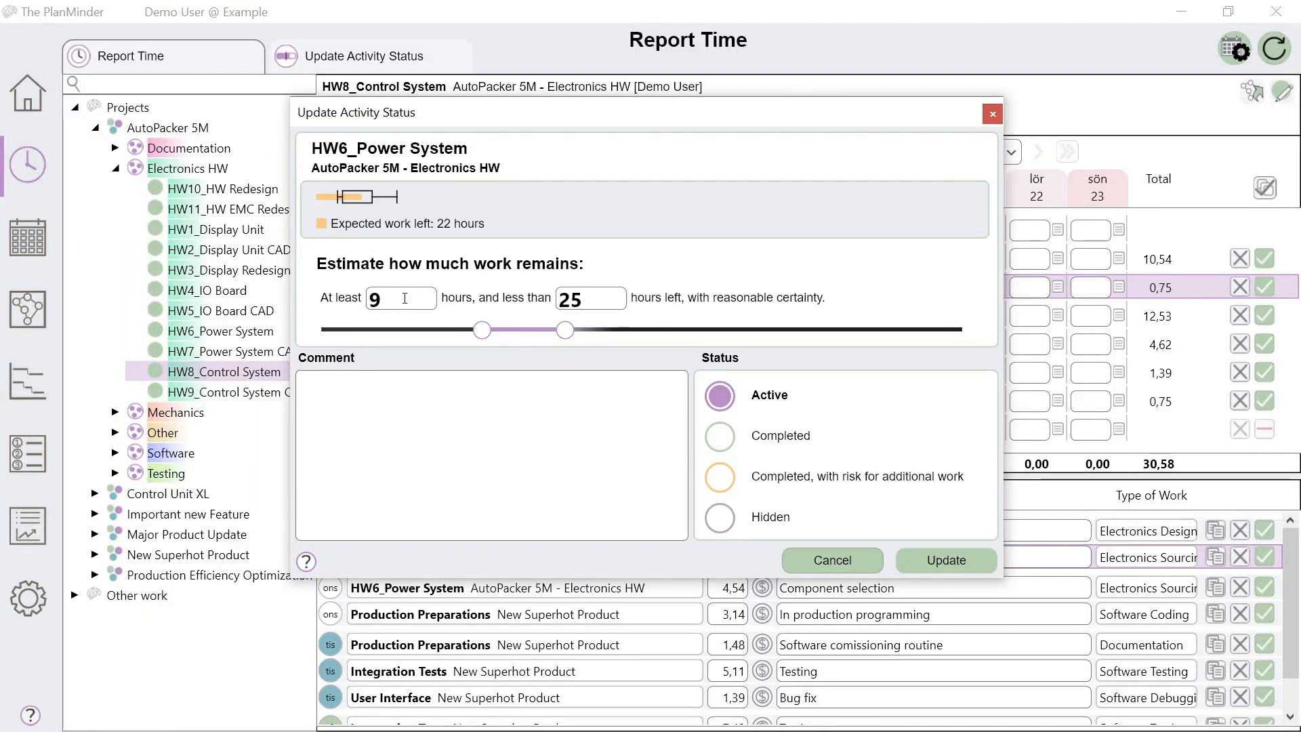
left_click(404, 298)
key("BackSpace")
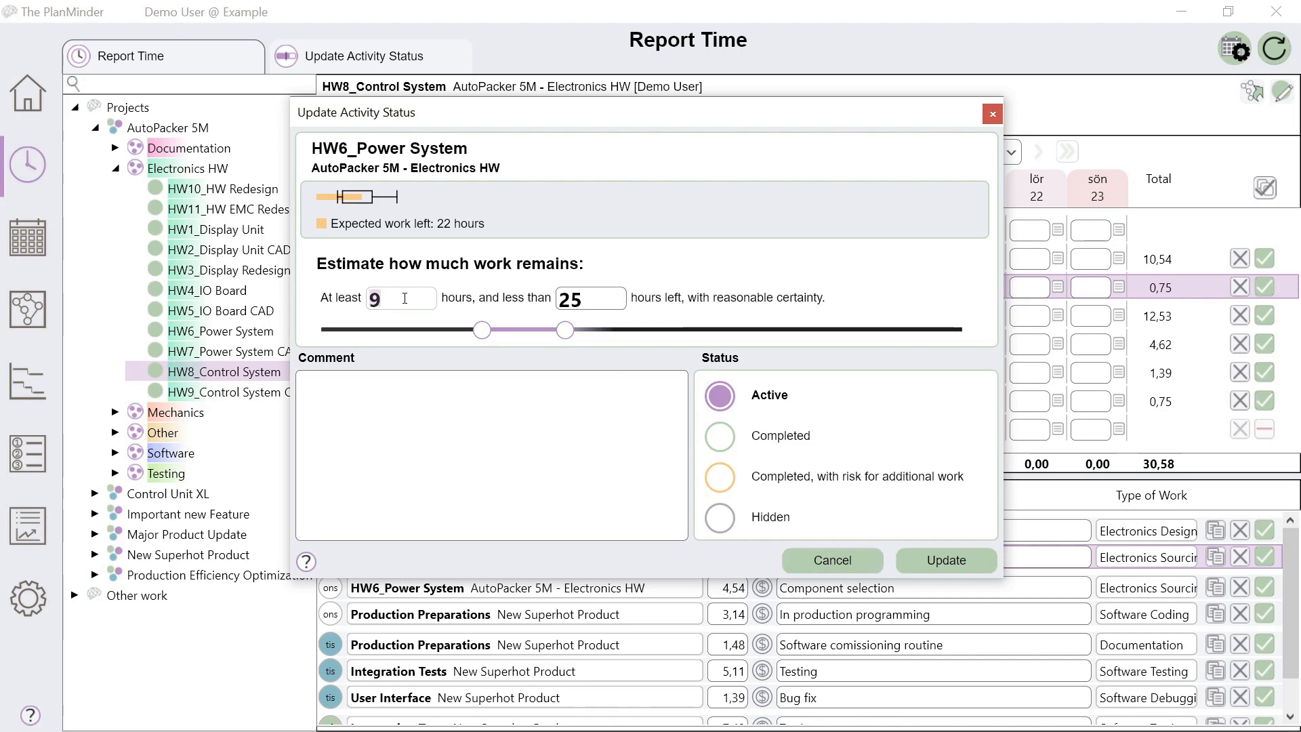
type("8")
left_click(596, 297)
type("16")
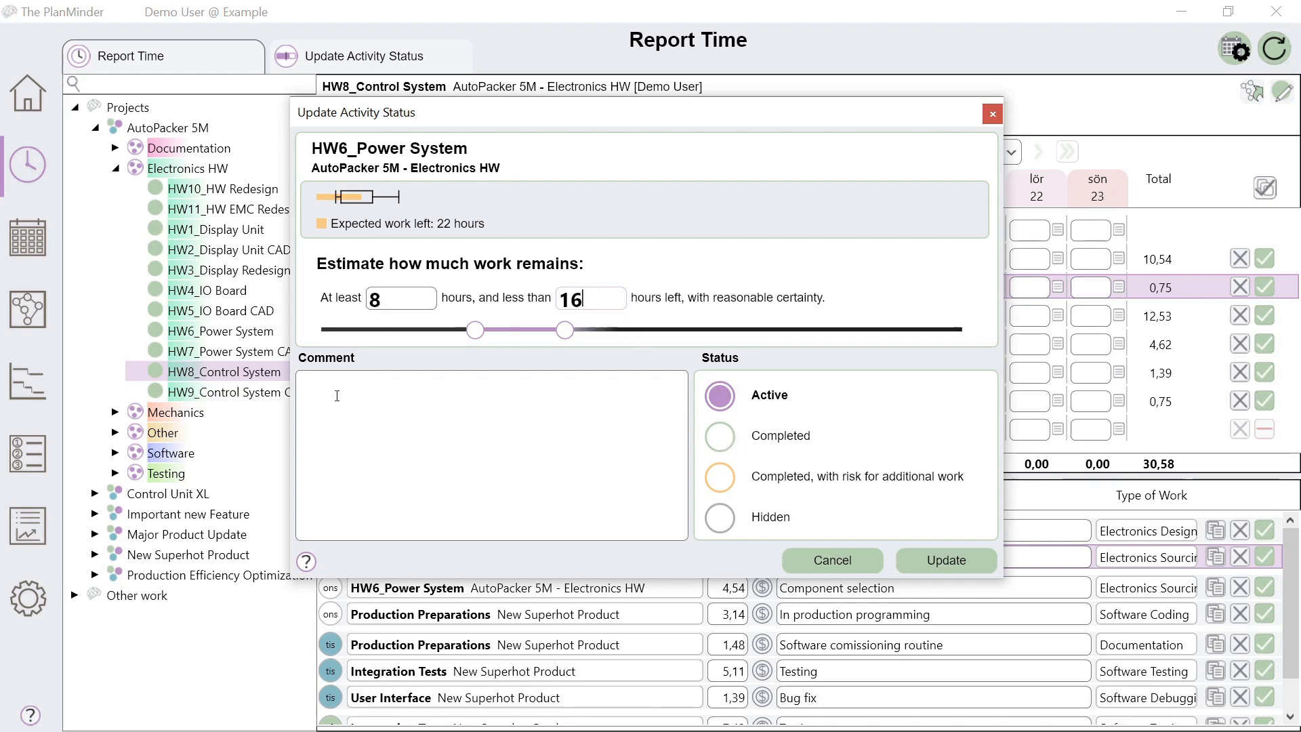
- Add the comment "Heat transfer calculations and tests remains." to the HW6_Power System status and save the update
left_click(337, 396)
type("Heat transfer cal")
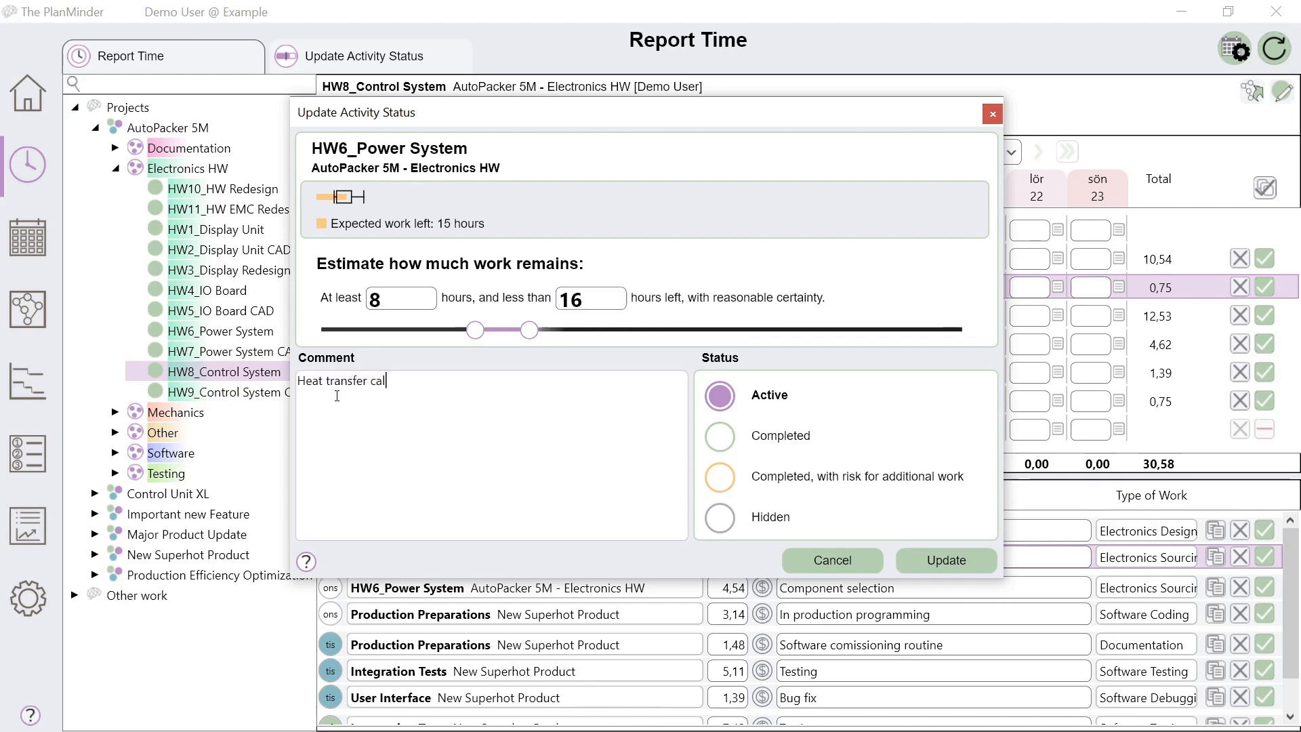
type("culations and tests r")
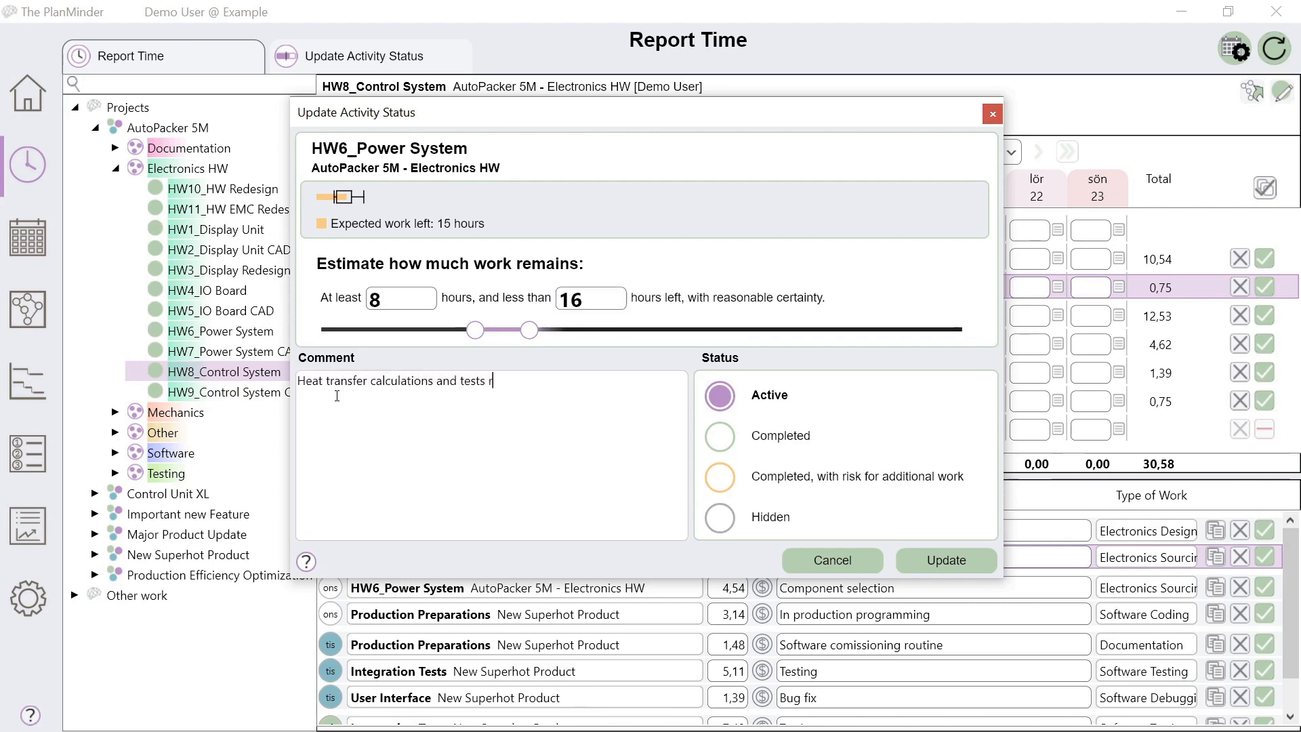
type("emains.")
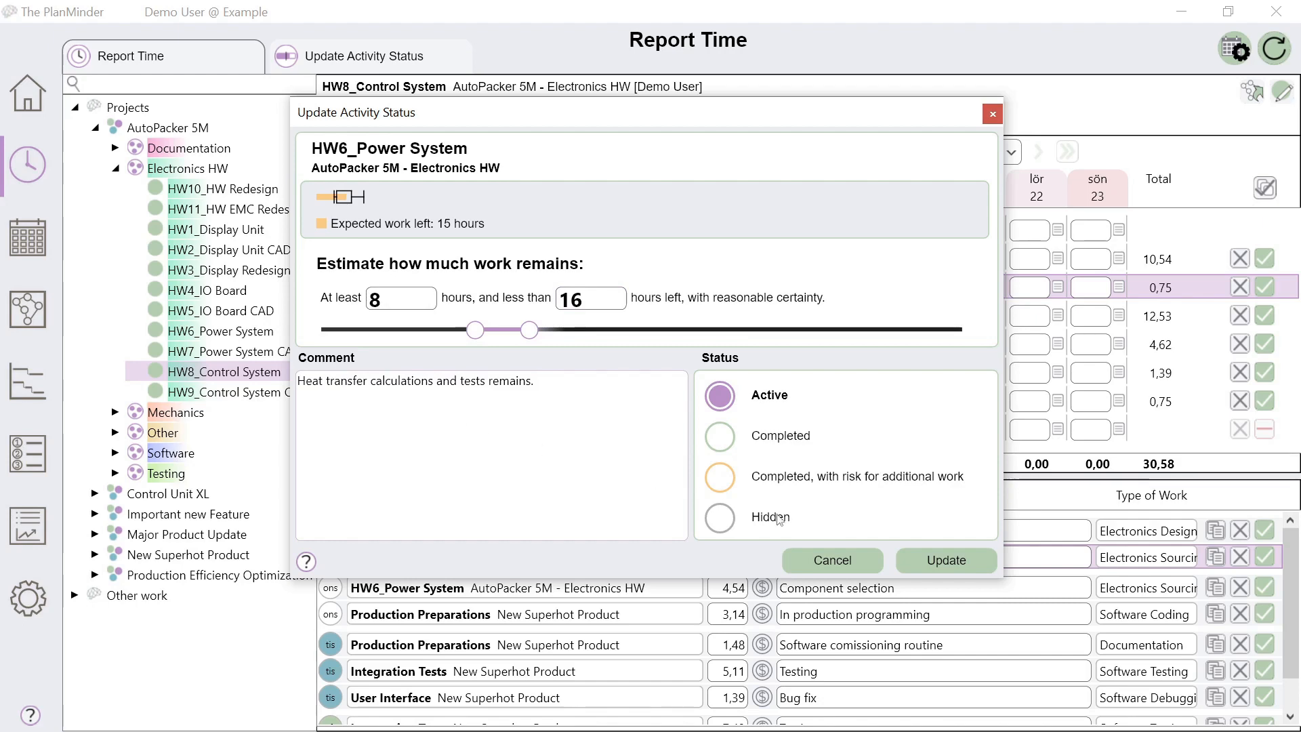
left_click(931, 560)
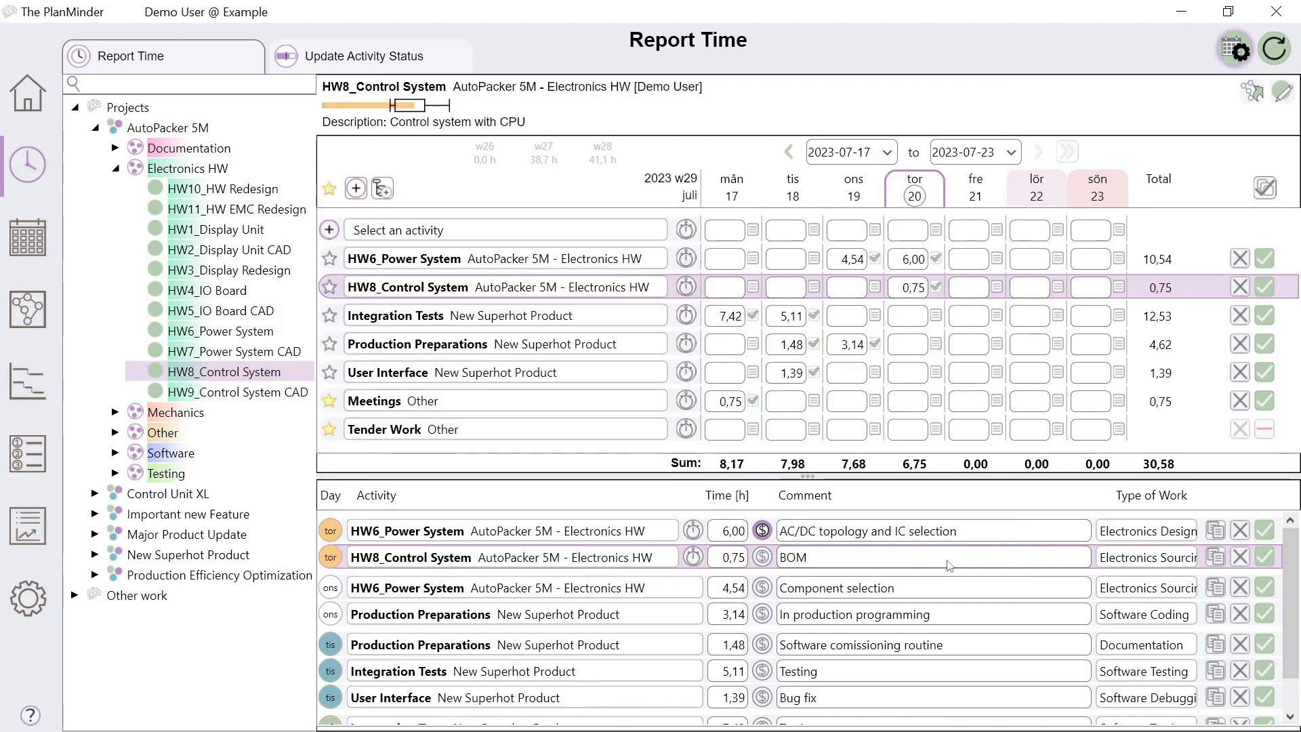
- Select Thursday's HW6_Power System entry and recalculate the schedule
left_click(1079, 526)
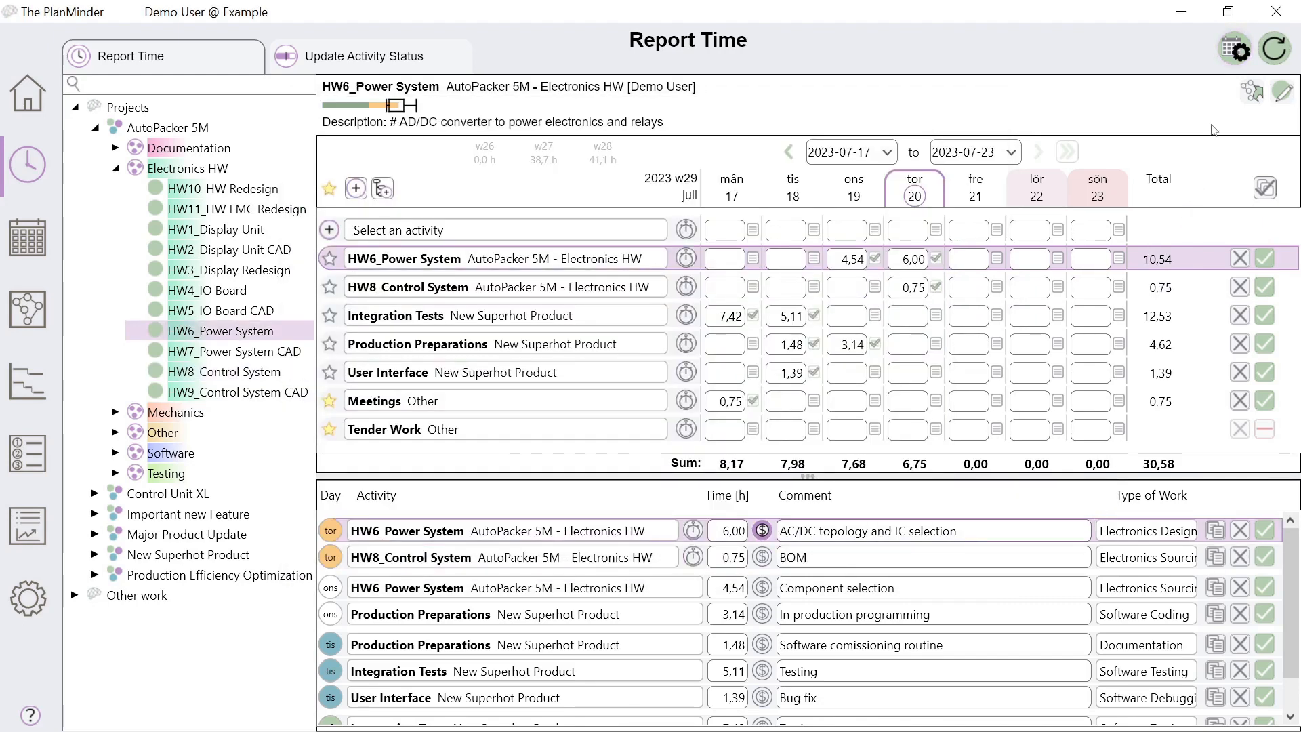
left_click(1237, 51)
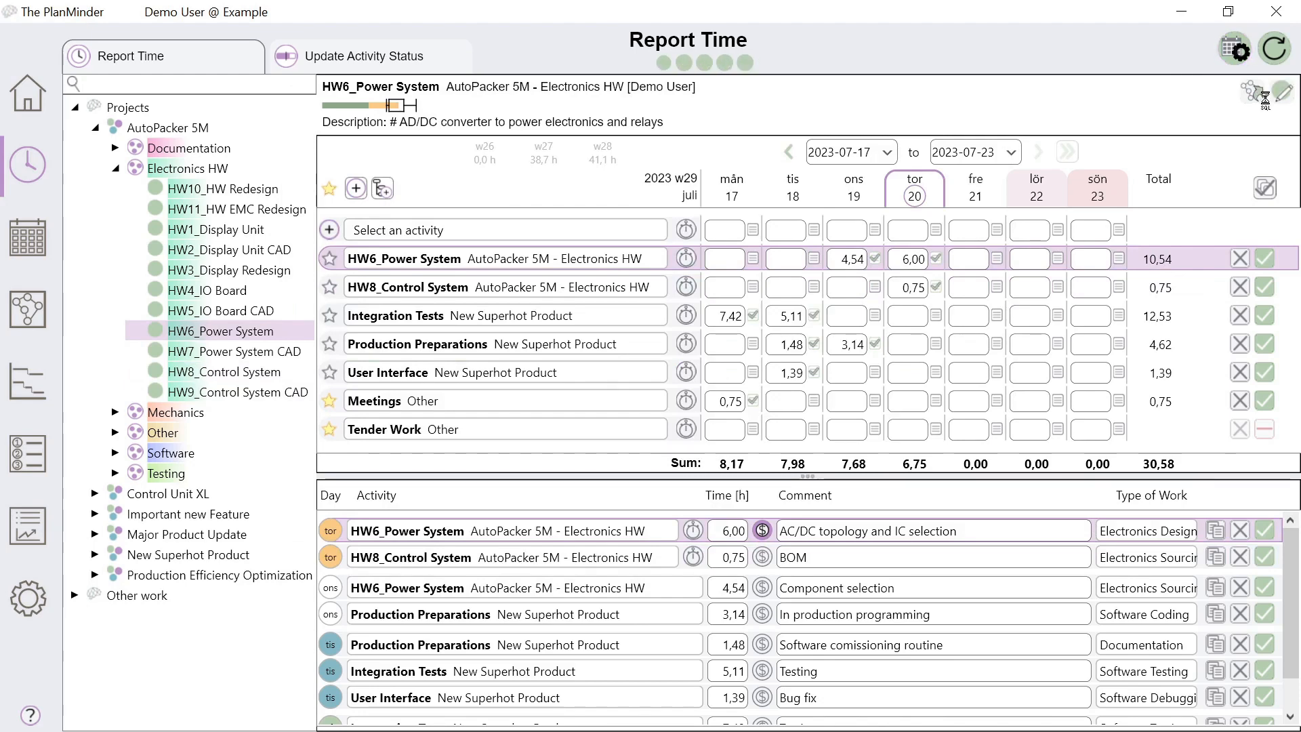
- Open HW6_Power System in the AutoPacker 5M Kairos model and examine its connections to the neighbouring electronics activities
left_click(1253, 92)
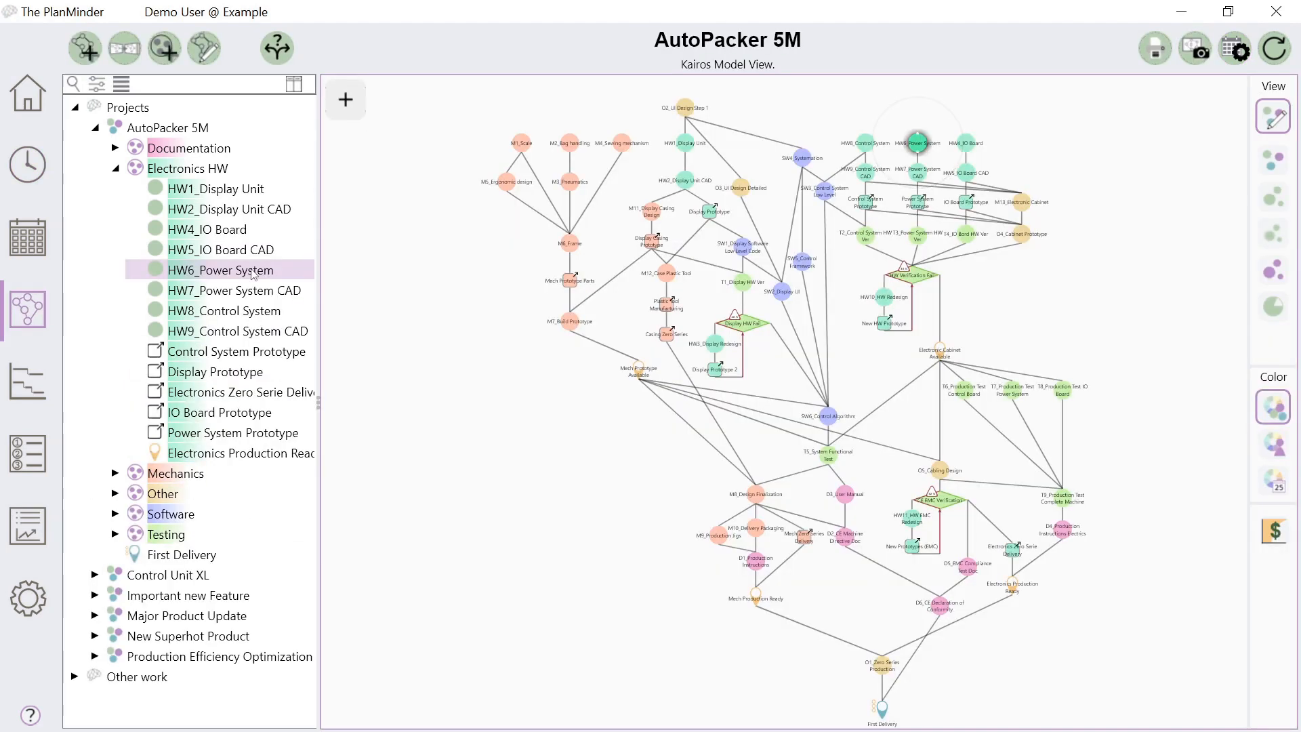
left_click(252, 271)
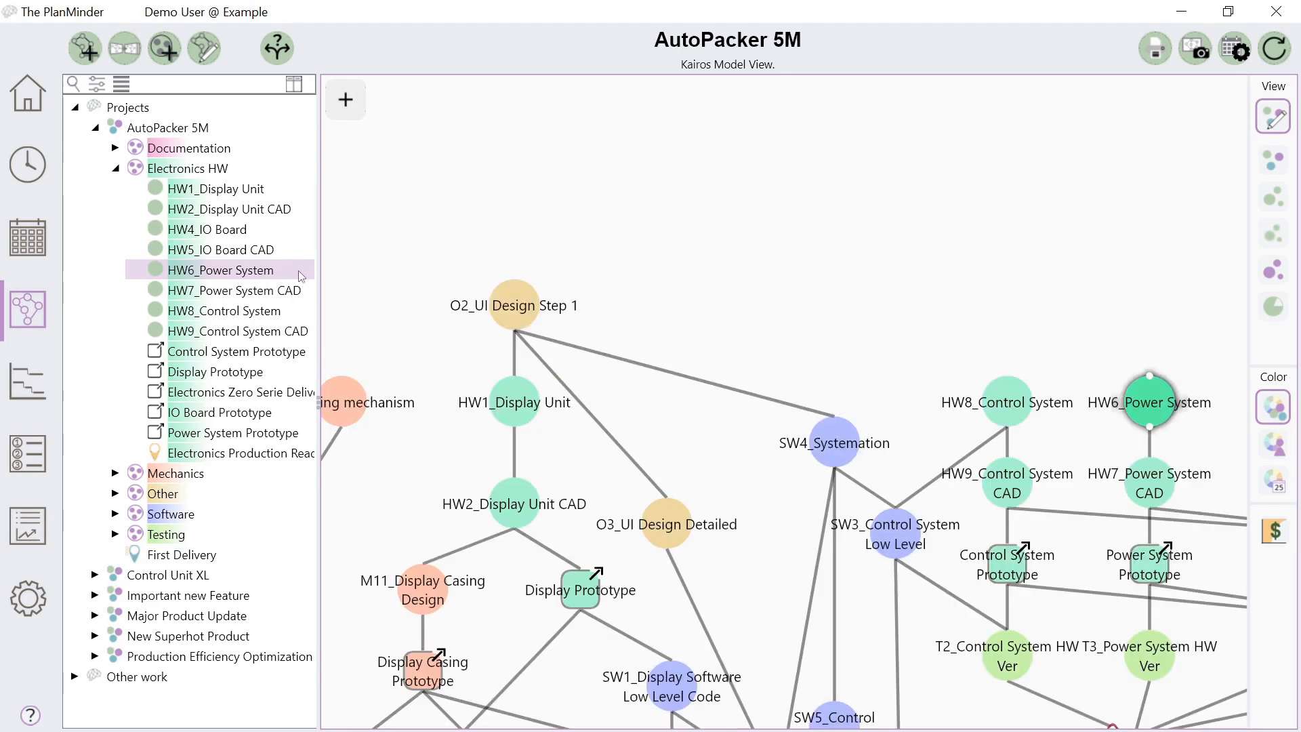
left_click_drag(808, 300, 453, 116)
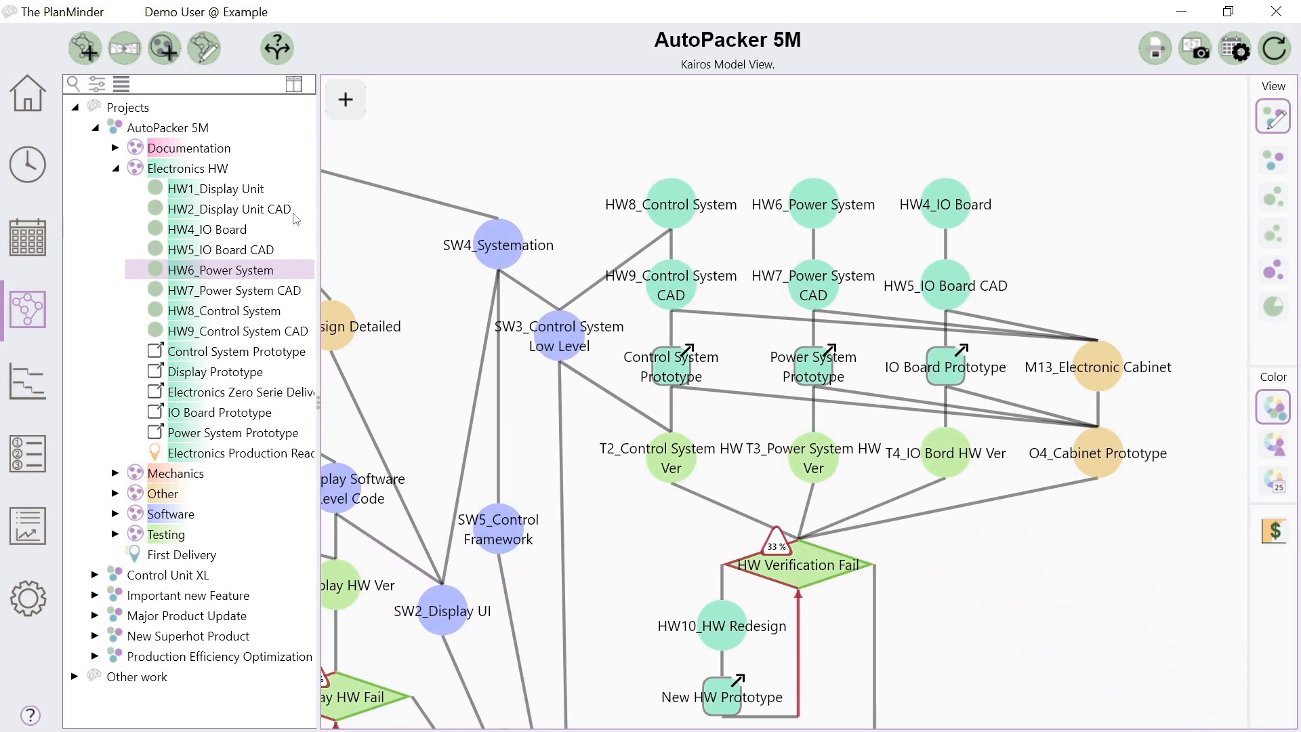
- Show the Chronos schedule by person with all rows collapsed, and expand only the Demo User's planned activities
left_click(31, 392)
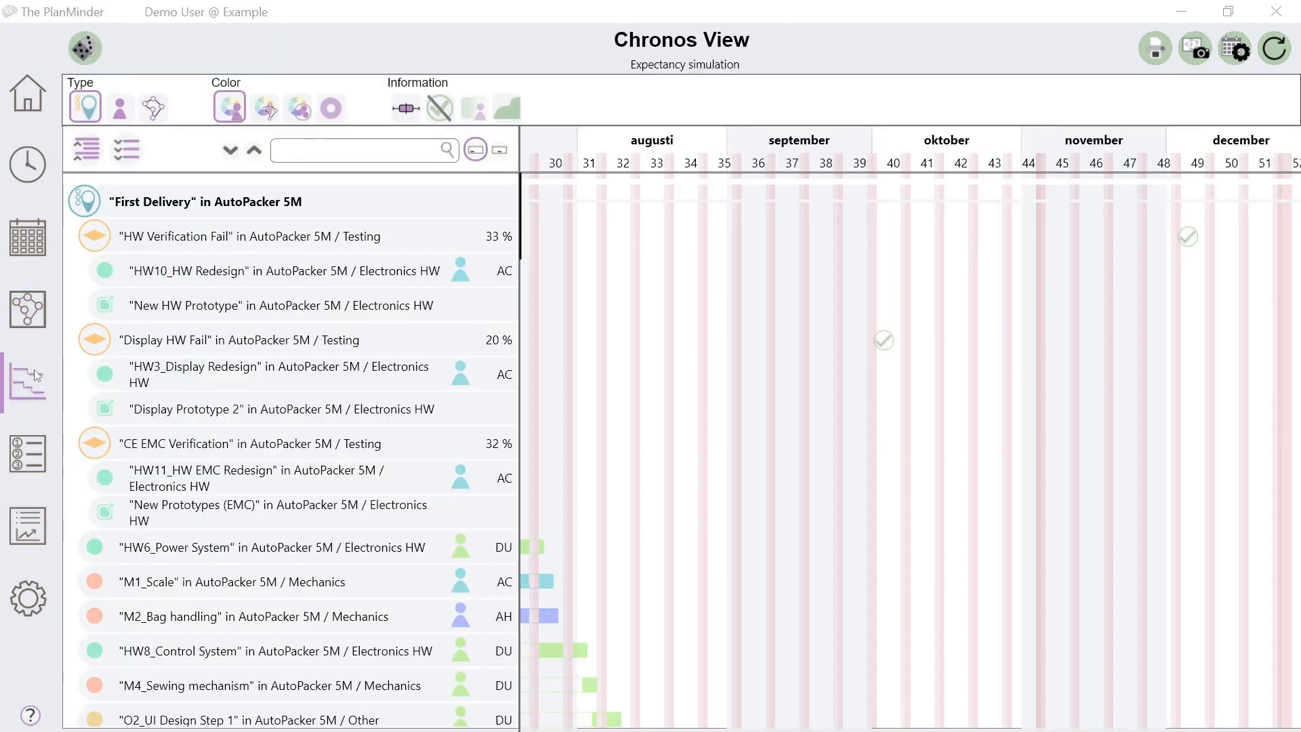
left_click(119, 114)
left_click(91, 152)
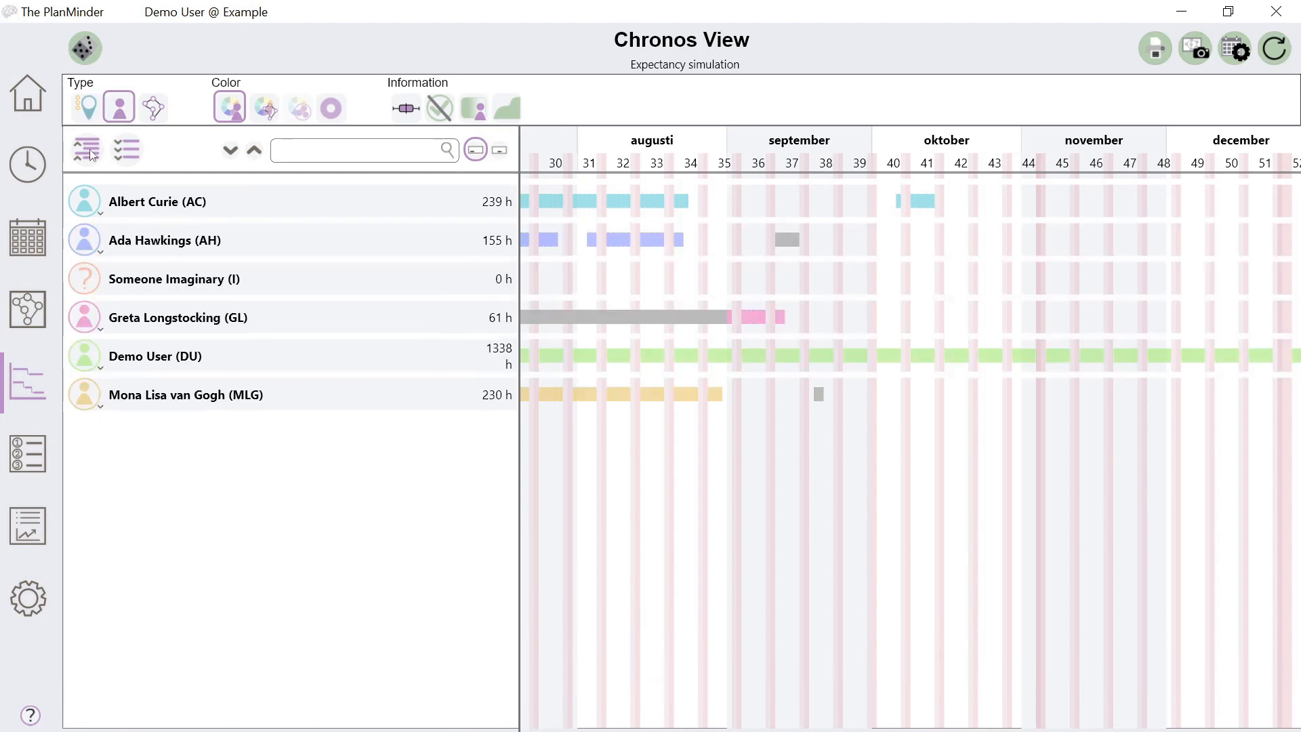
left_click(86, 361)
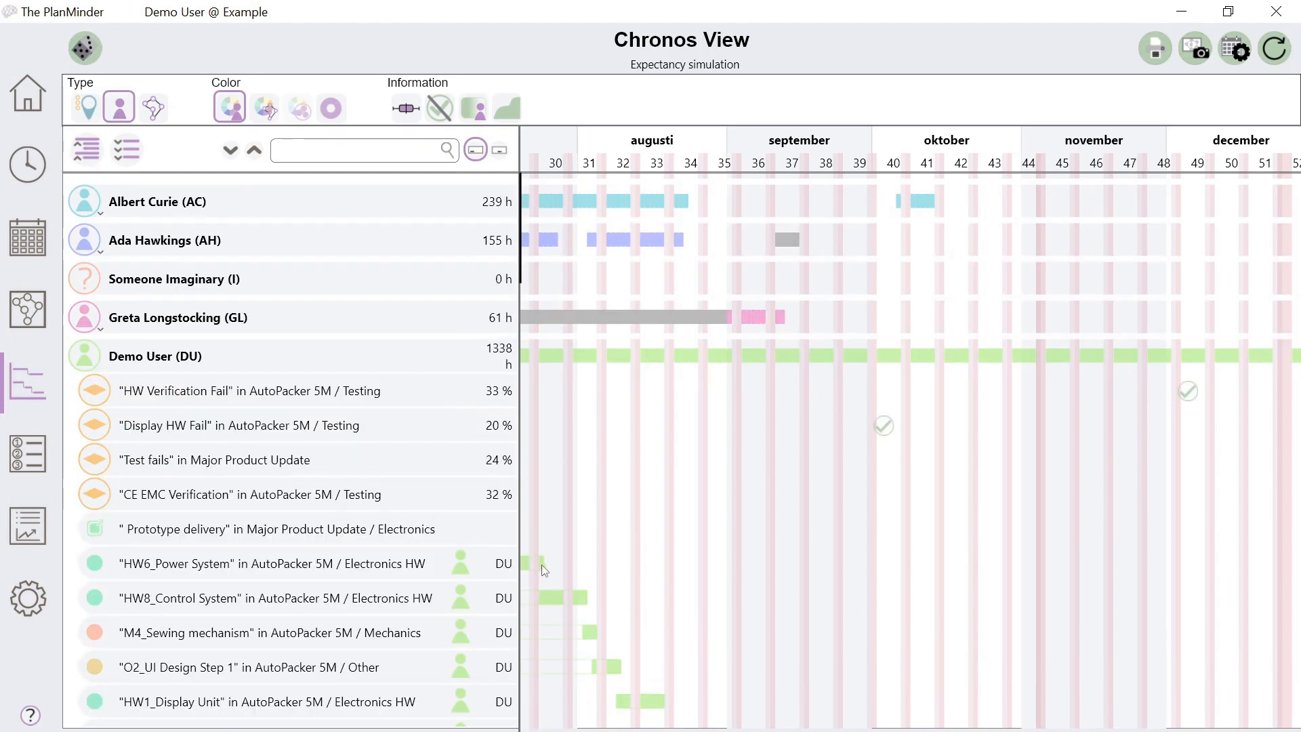
- Examine the Demo User's schedule at week level, including HW1_Display Unit's dependencies and its planned hours on 2023-08-09
left_click_drag(544, 569, 542, 190)
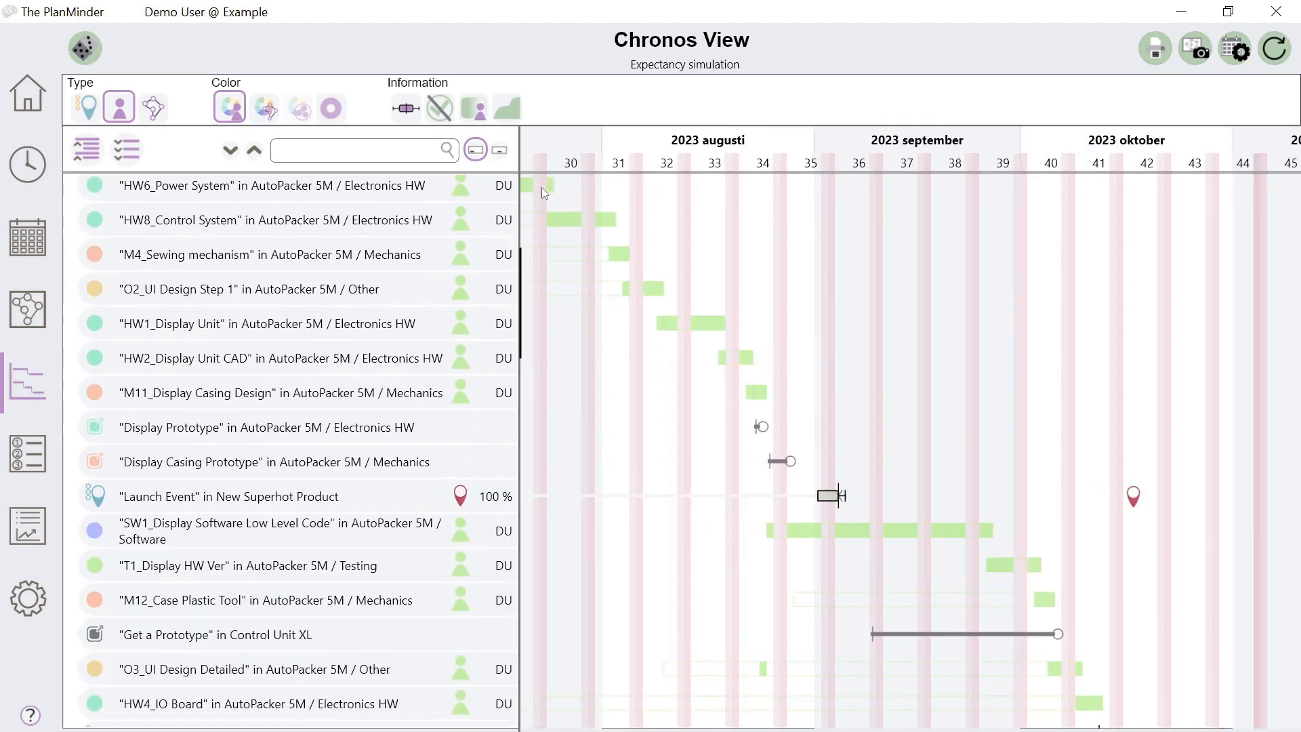
scroll(541, 187, "up", 6)
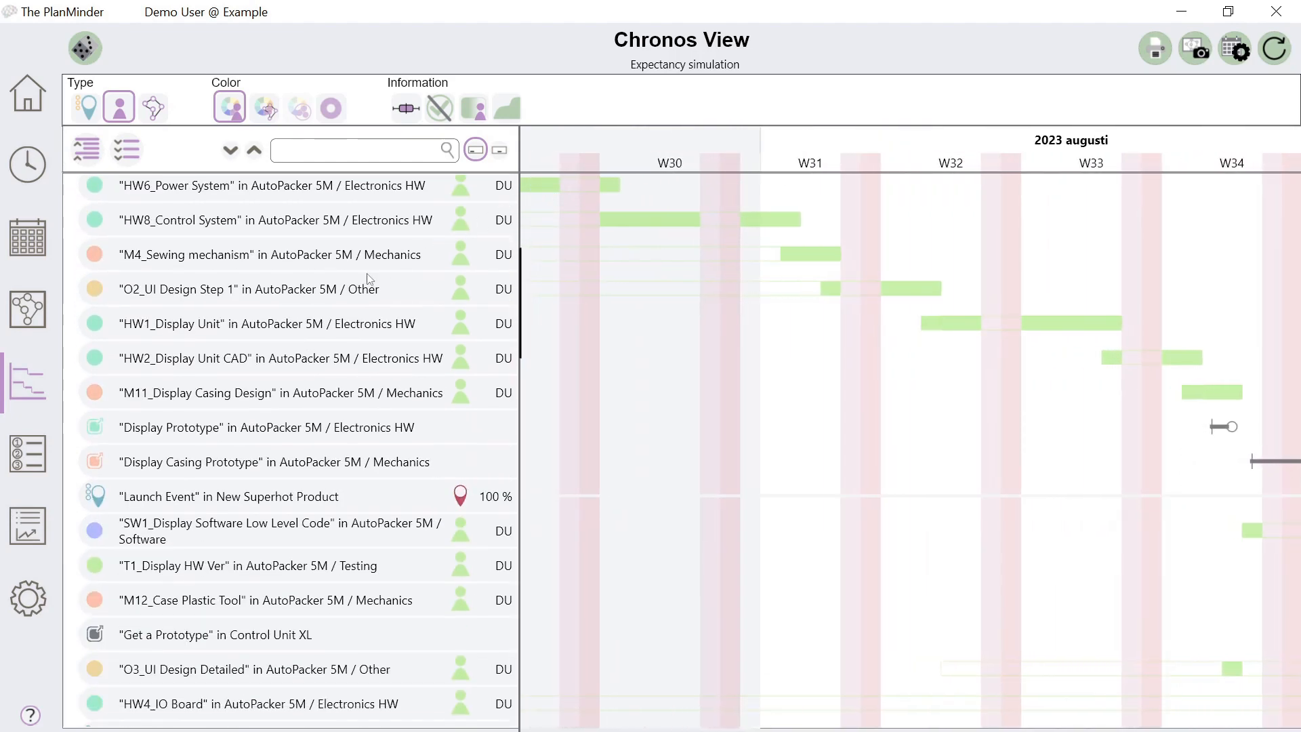
left_click(266, 329)
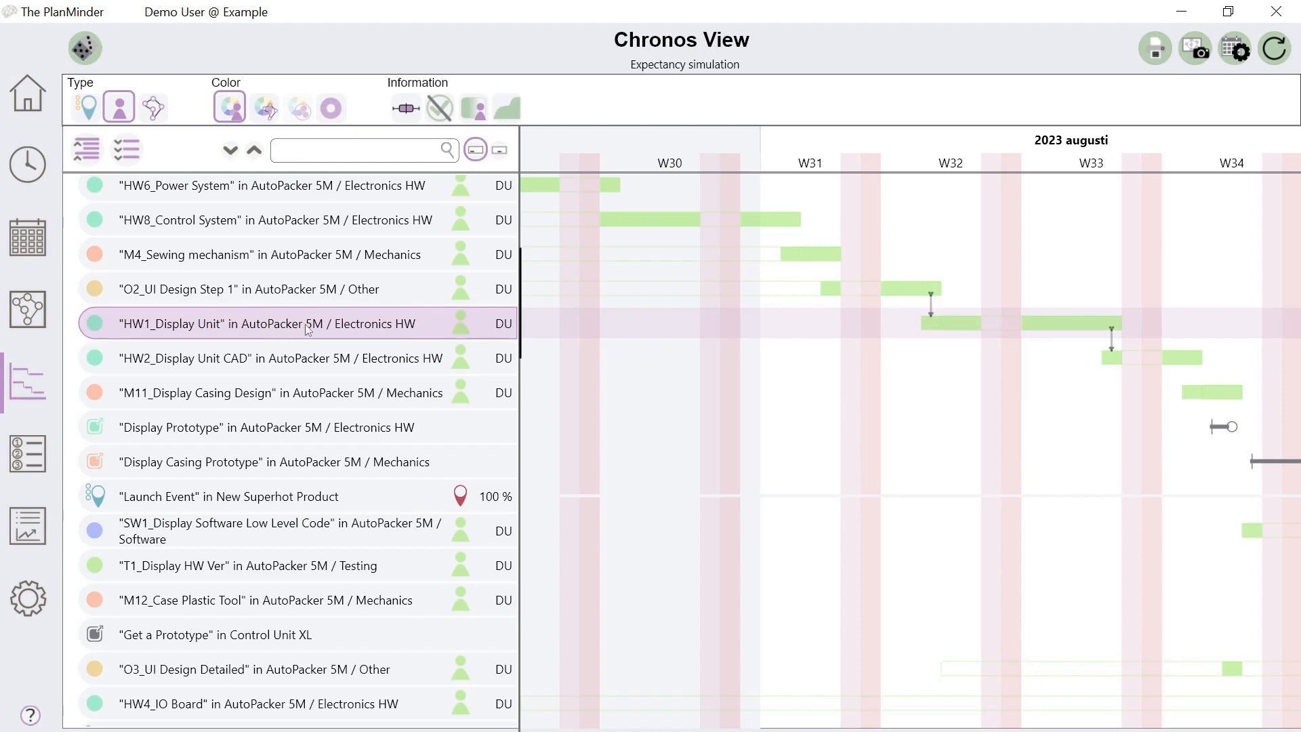
mouse_move(935, 323)
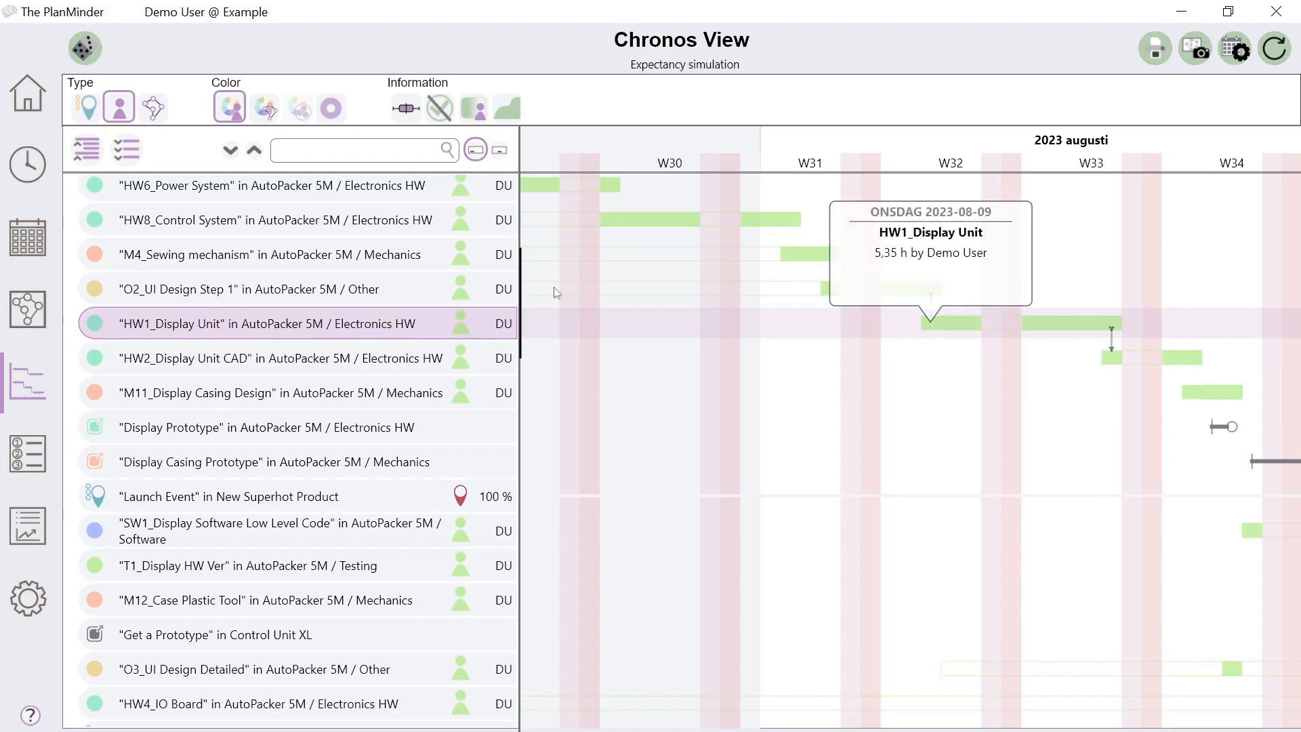
- Review the general and the Demo User's work schedule entries, and look through the rule types offered for a new entry without adding one
left_click(28, 242)
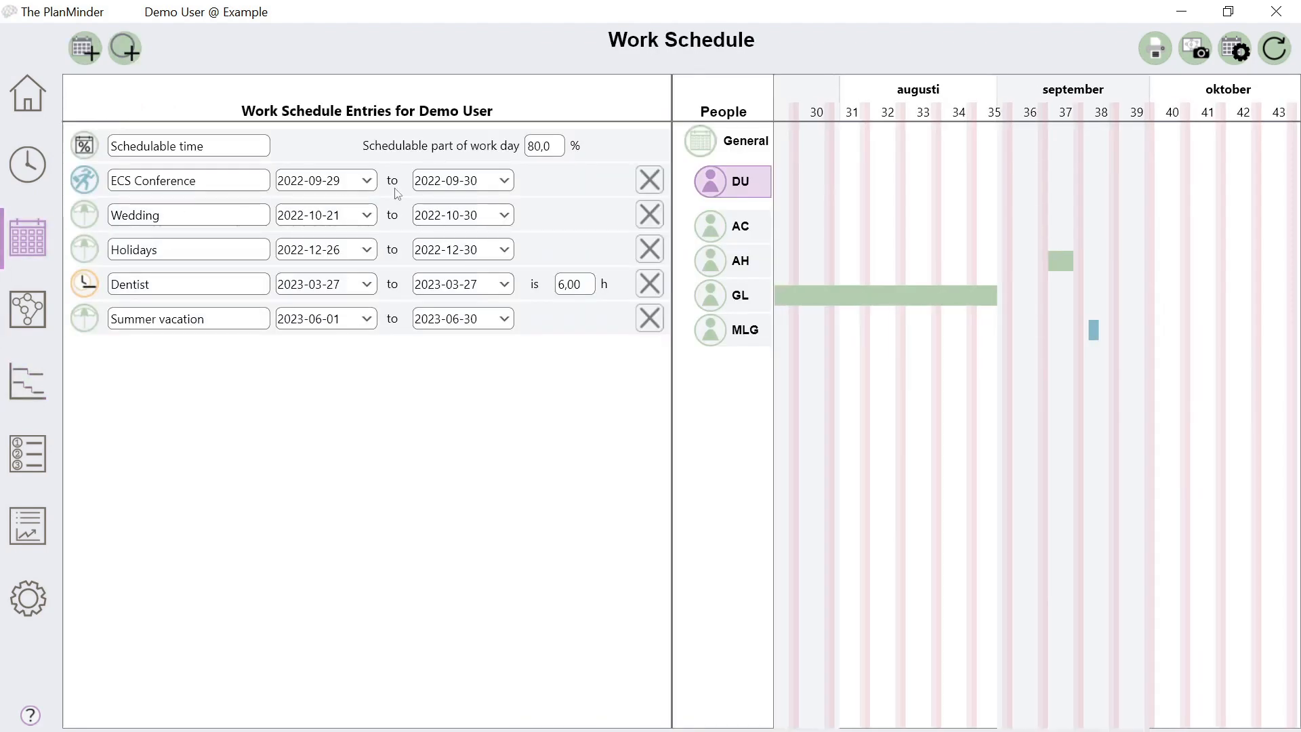
left_click(702, 144)
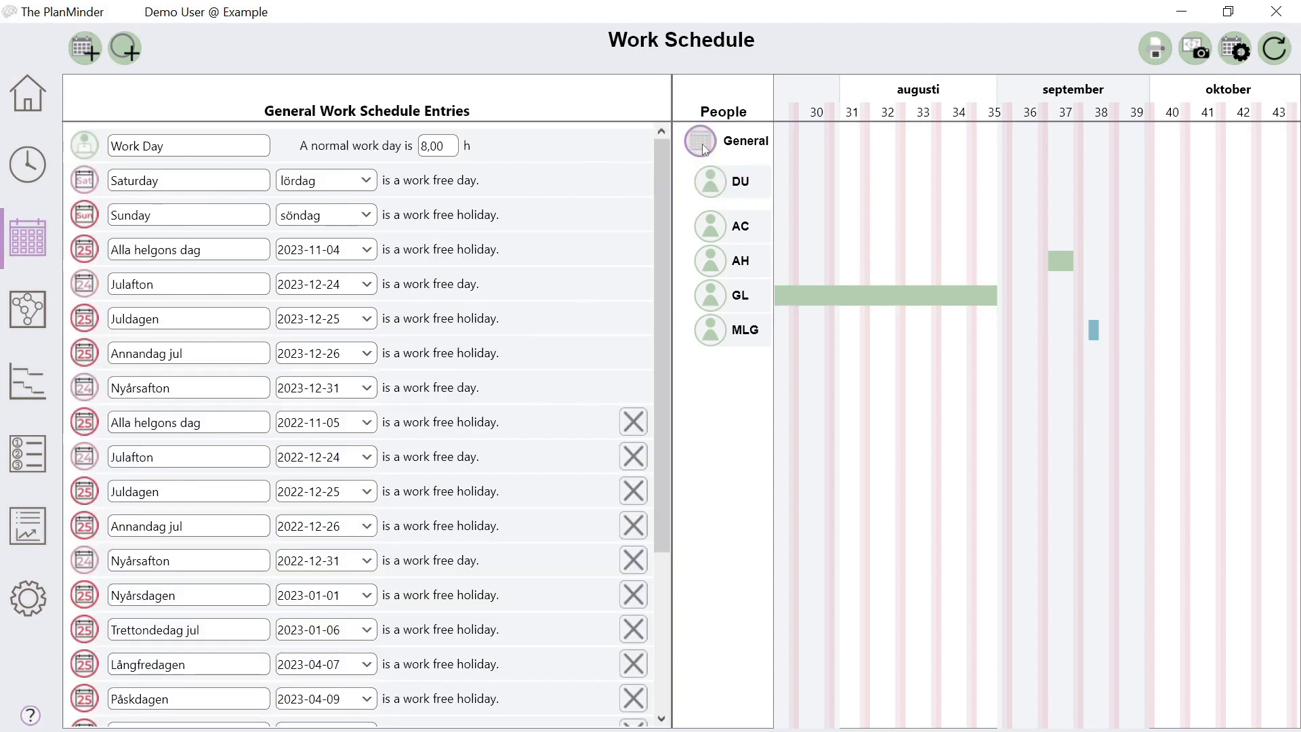
left_click(711, 182)
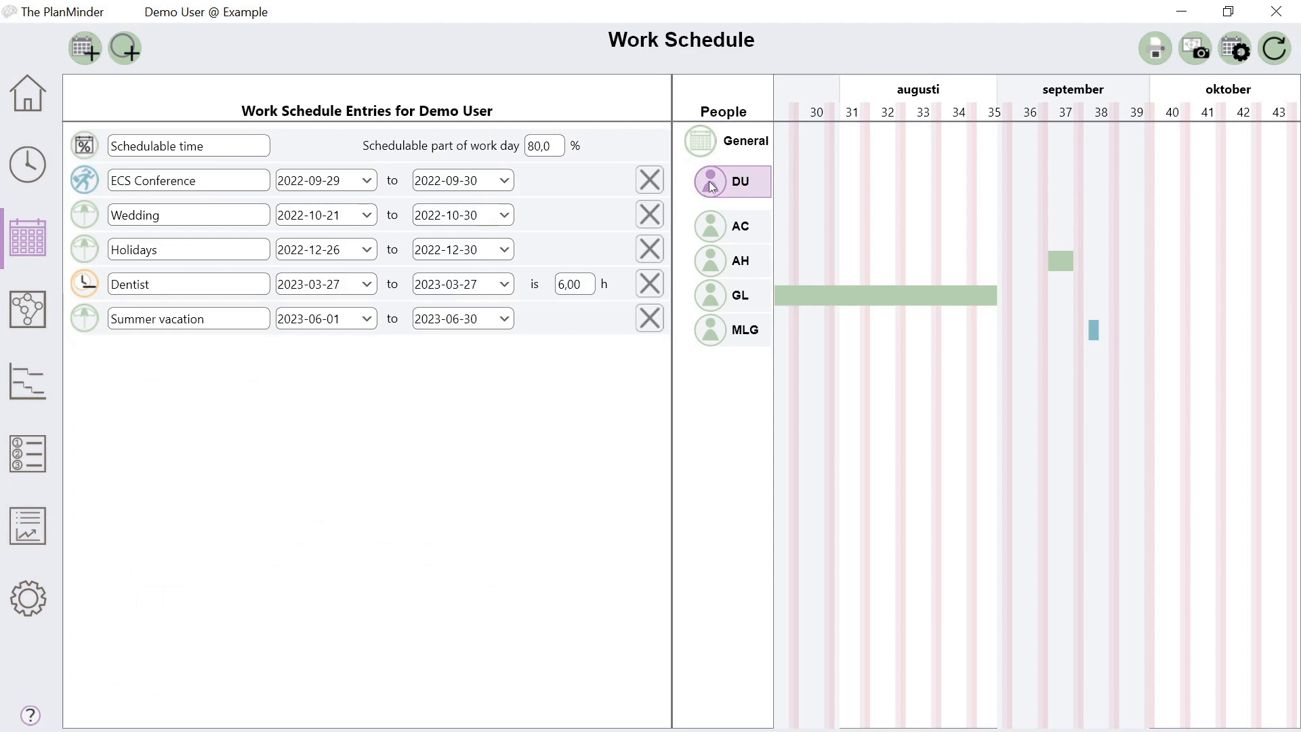
left_click(126, 51)
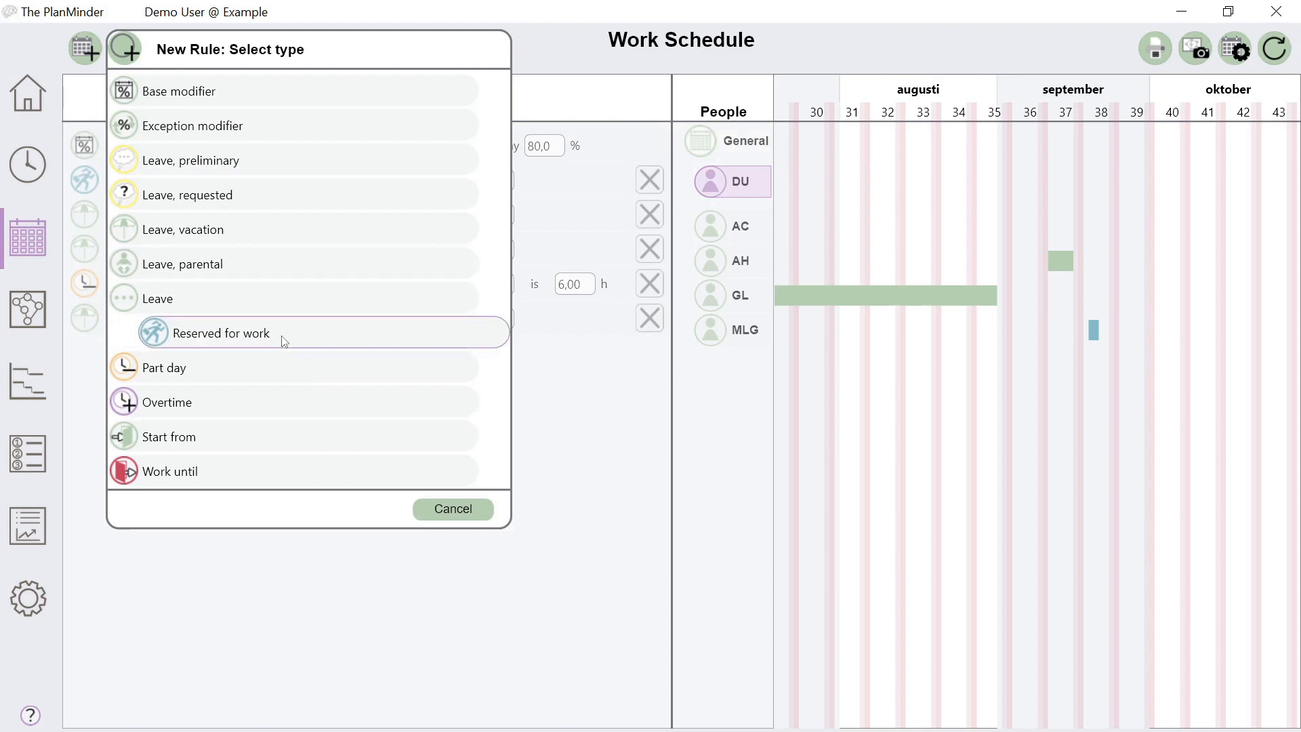
left_click(437, 502)
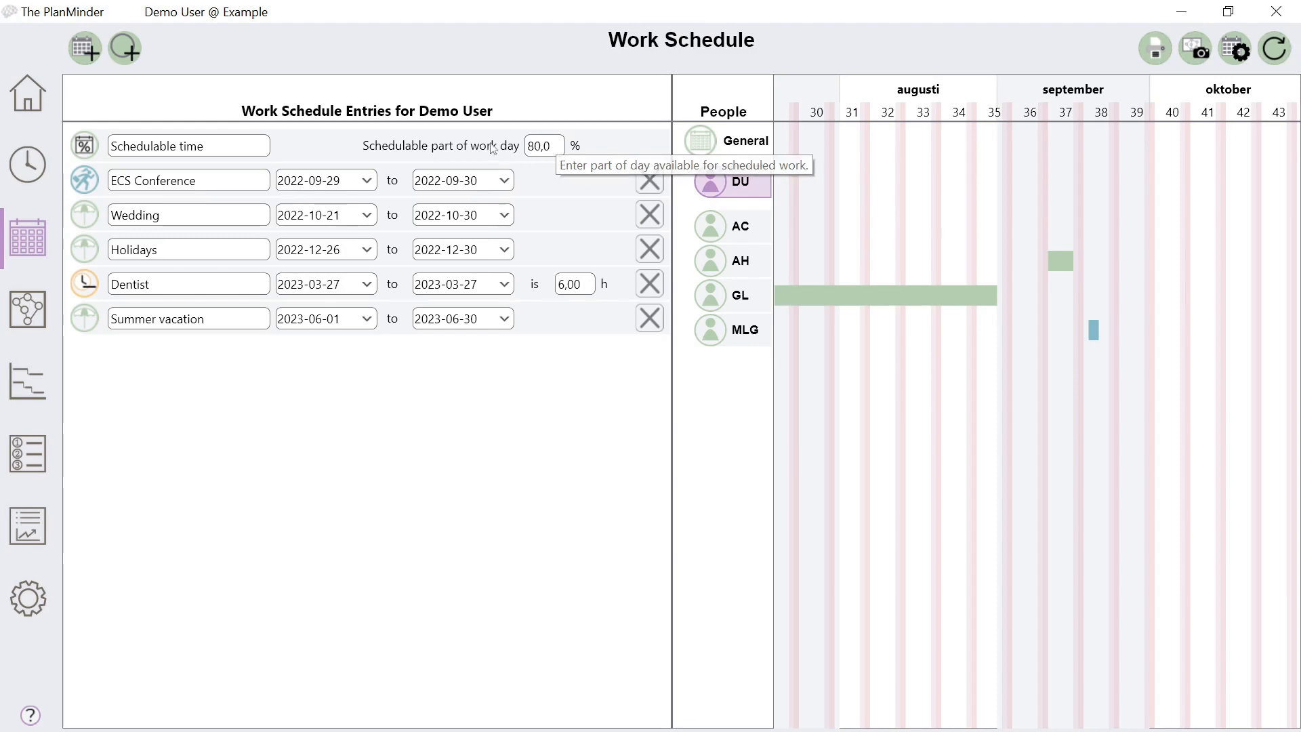
left_click(26, 95)
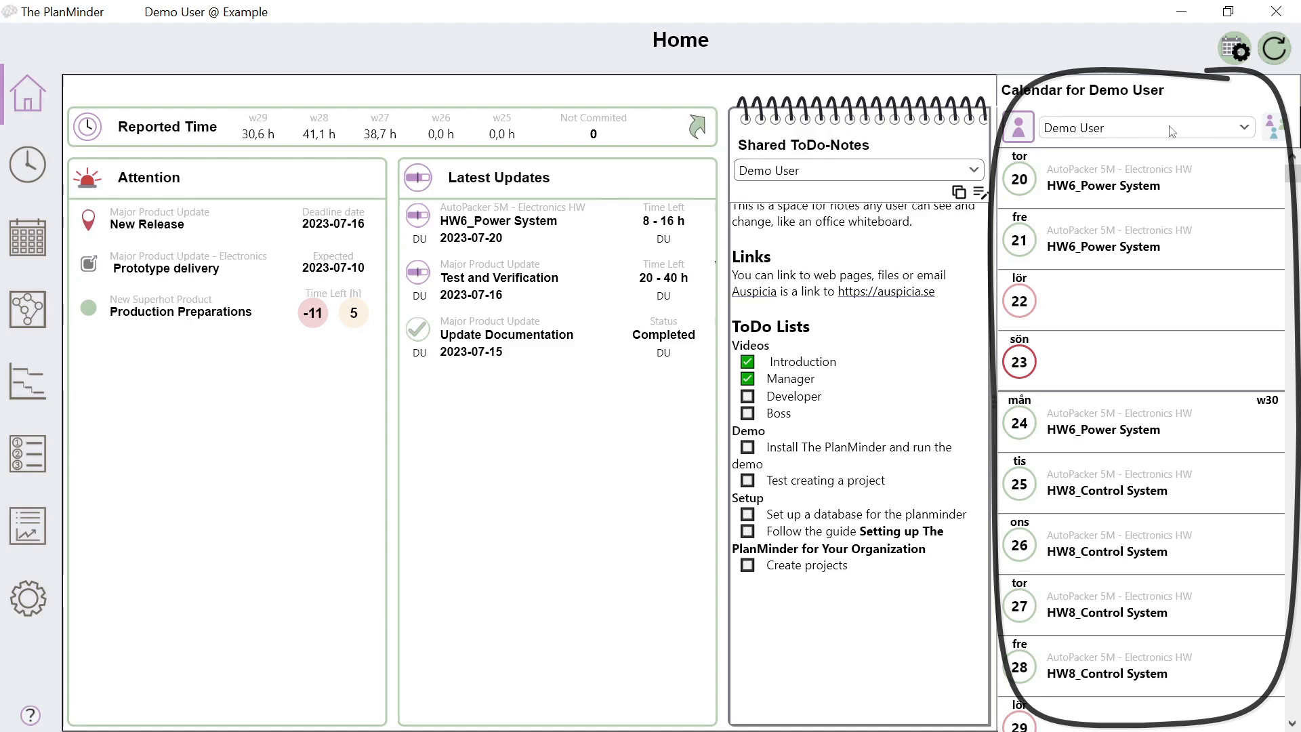
left_click(1275, 133)
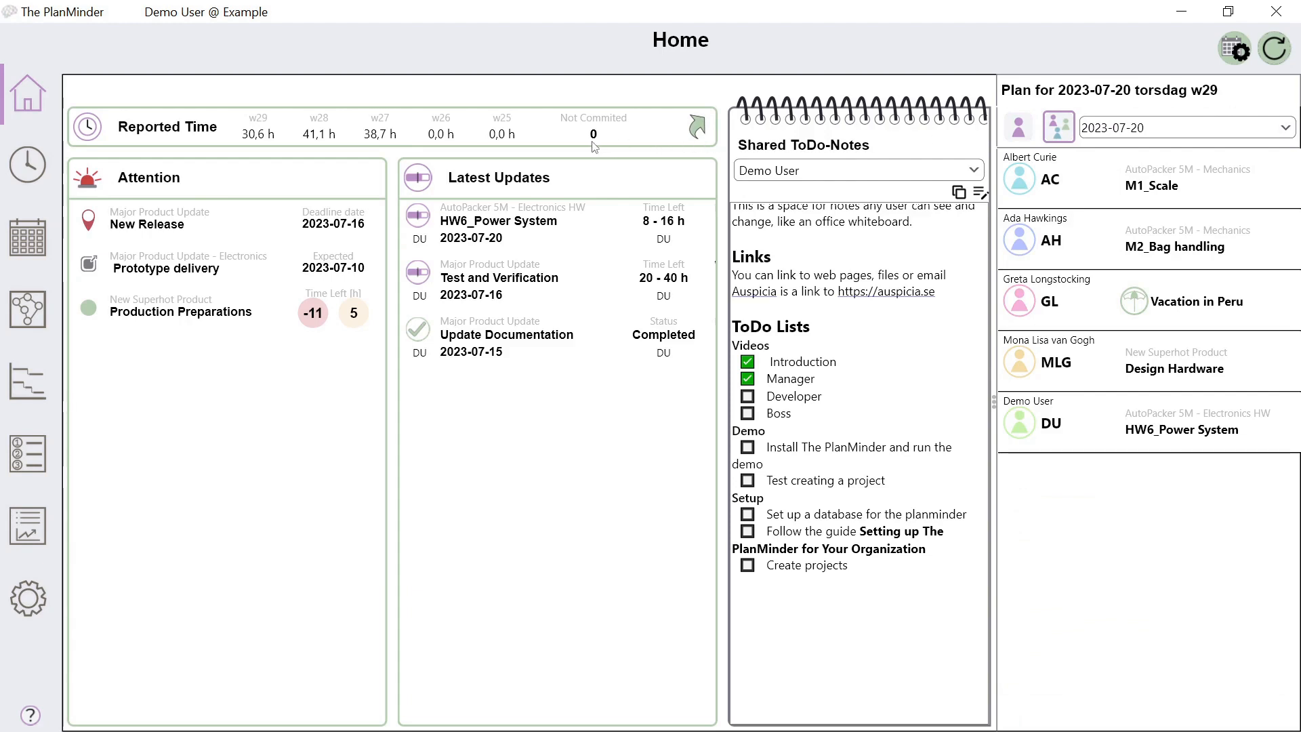
- View the expanded details of the attention items and of the latest updates, restoring the normal layout after each
left_click(199, 184)
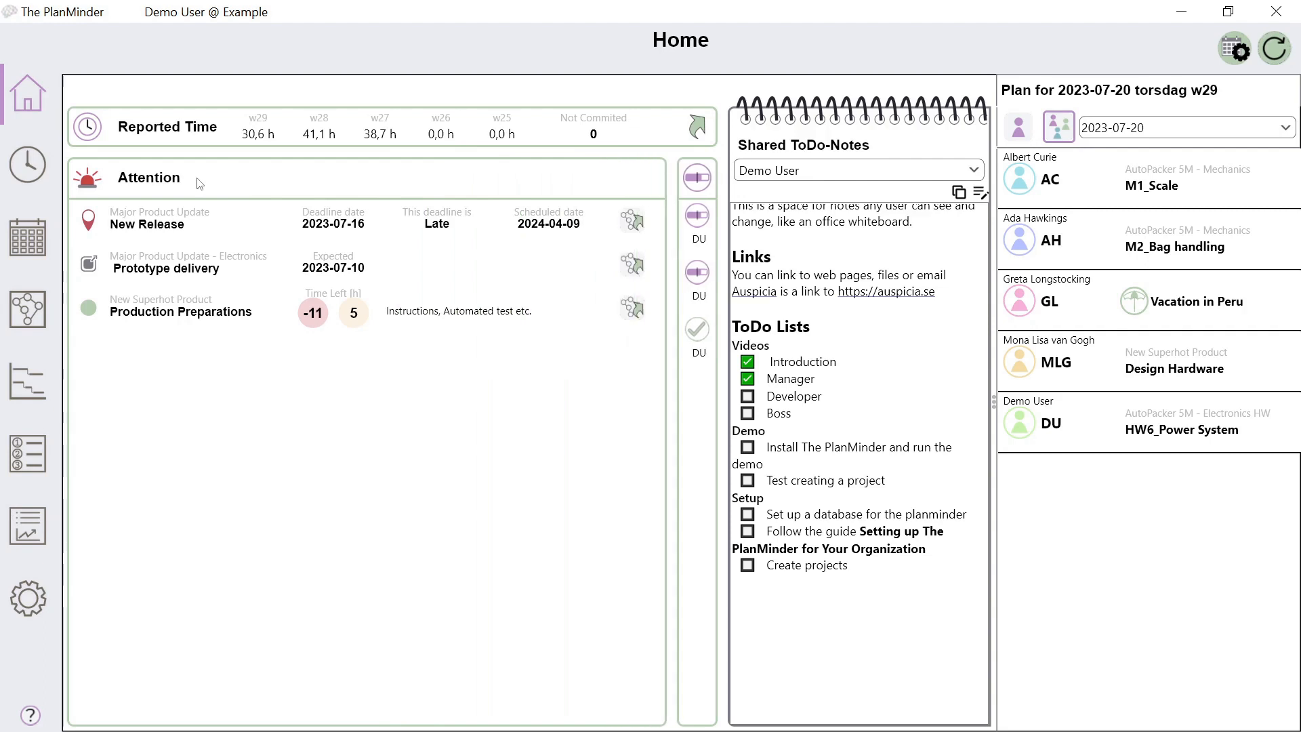
left_click(200, 184)
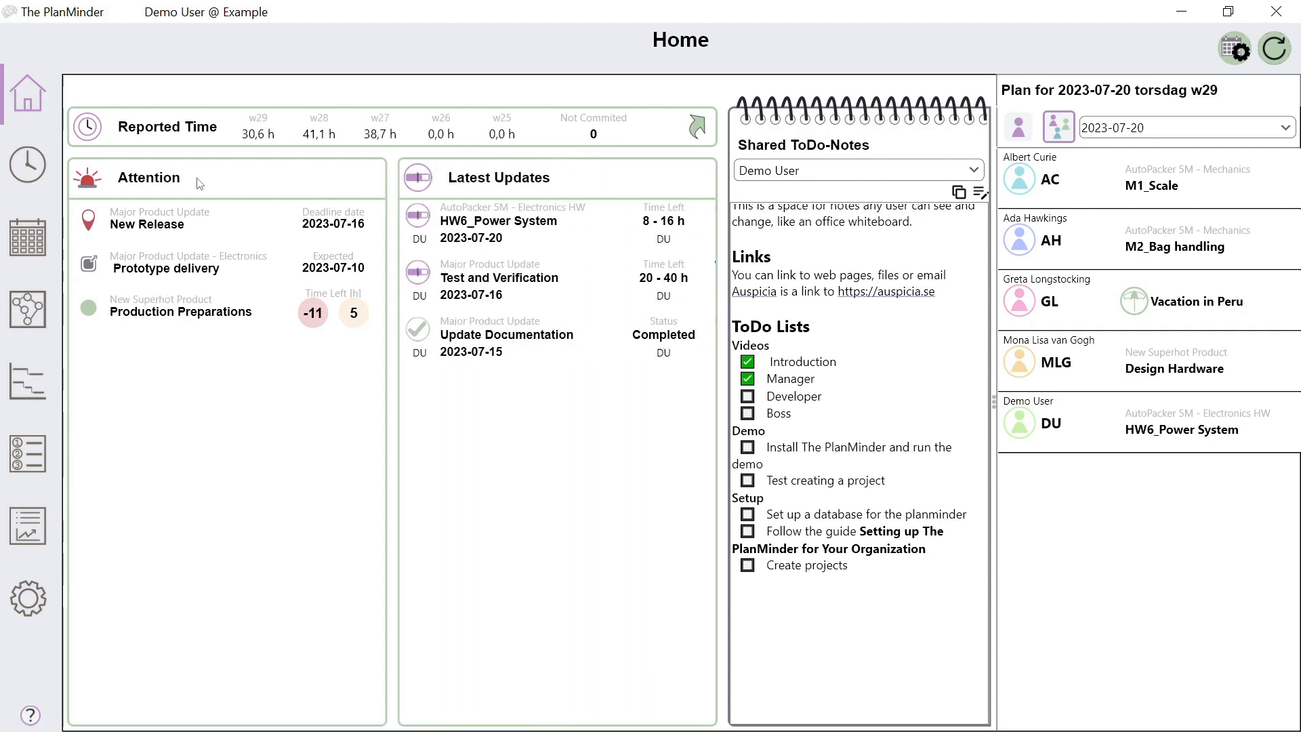
left_click(573, 184)
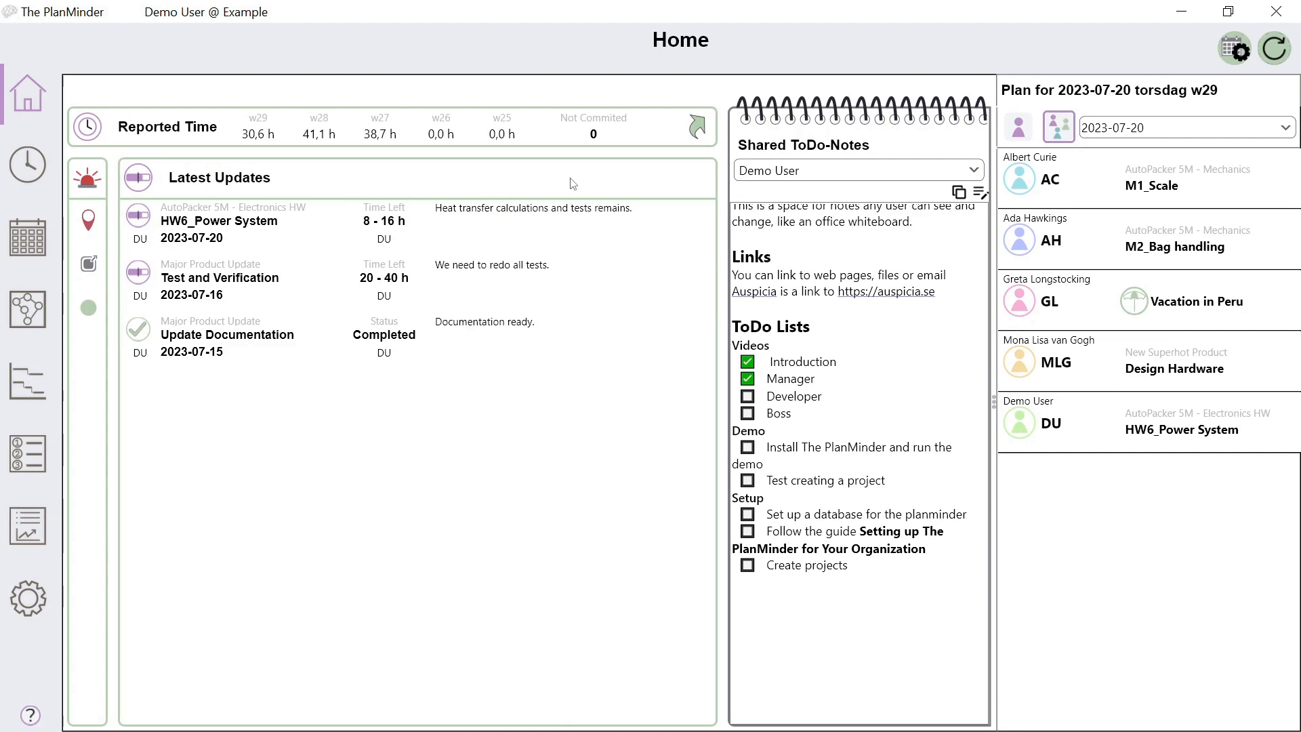
left_click(573, 183)
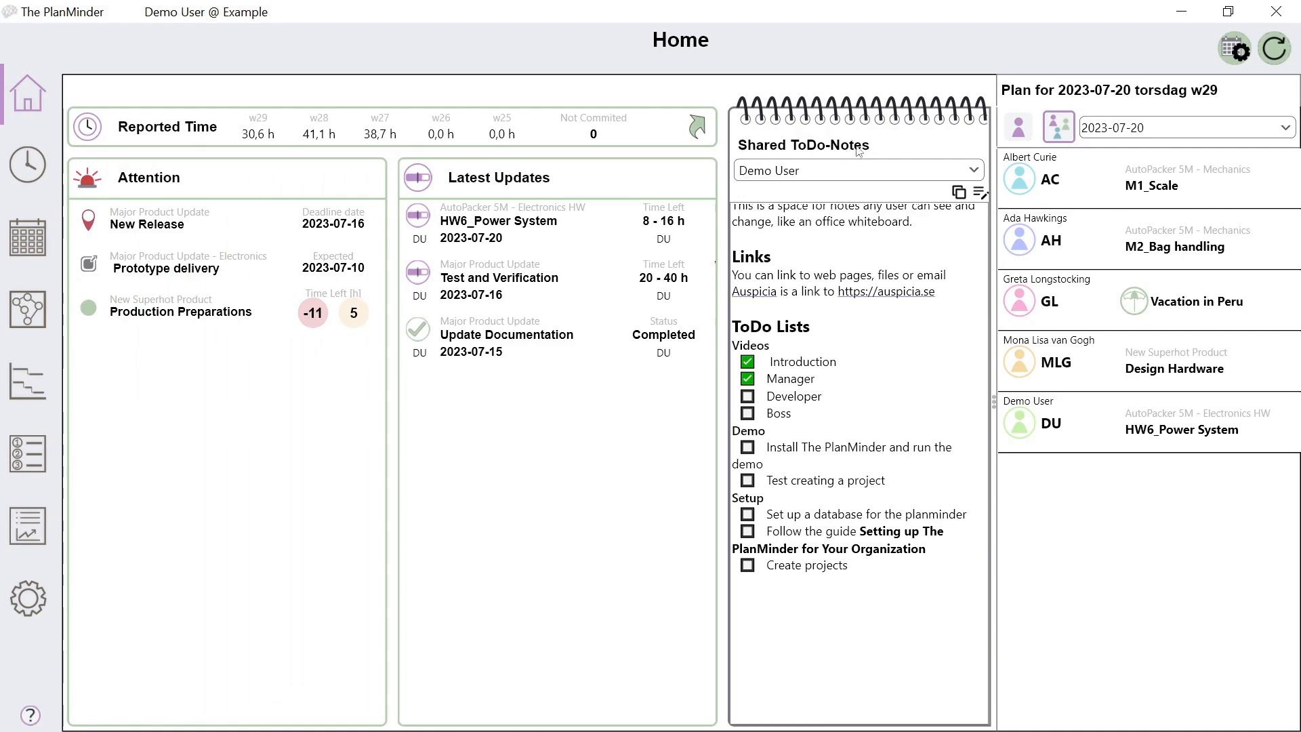
- Enlarge the shared to-do notes, mark the Developer video as done, save the note and refresh the data
left_click(883, 149)
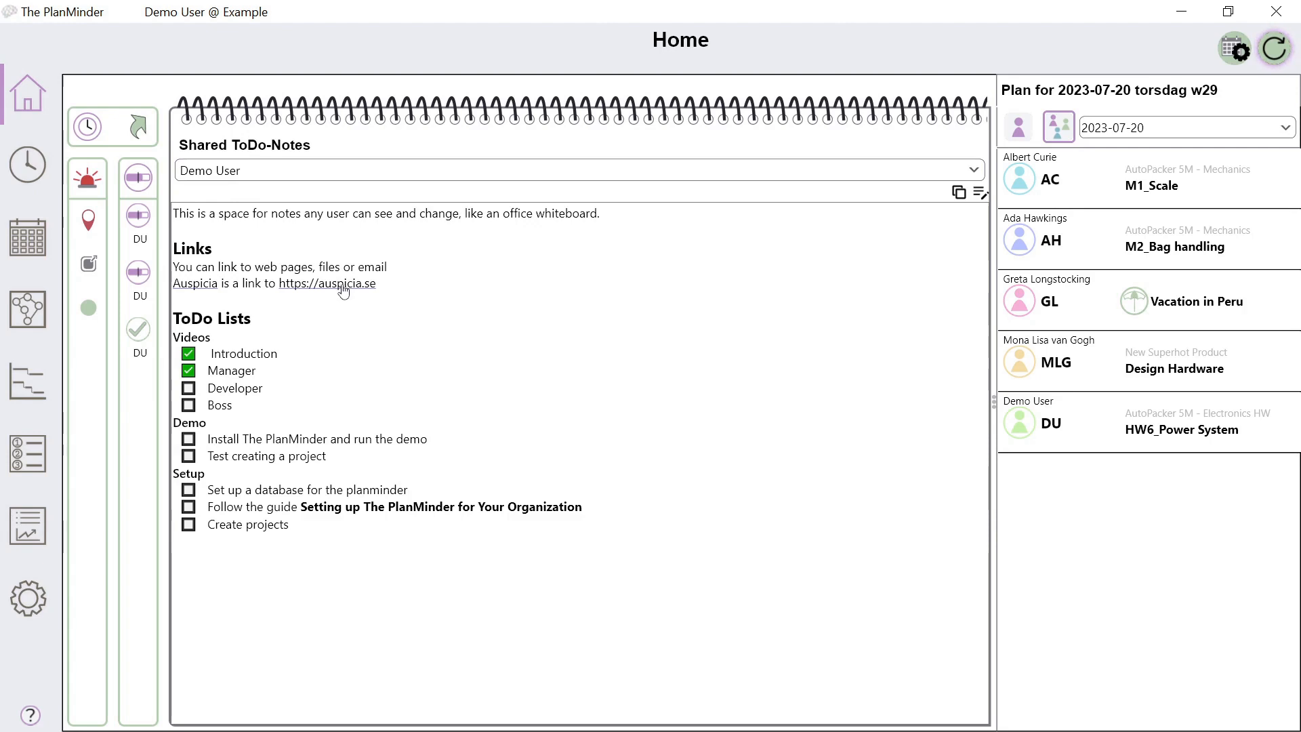
left_click(189, 391)
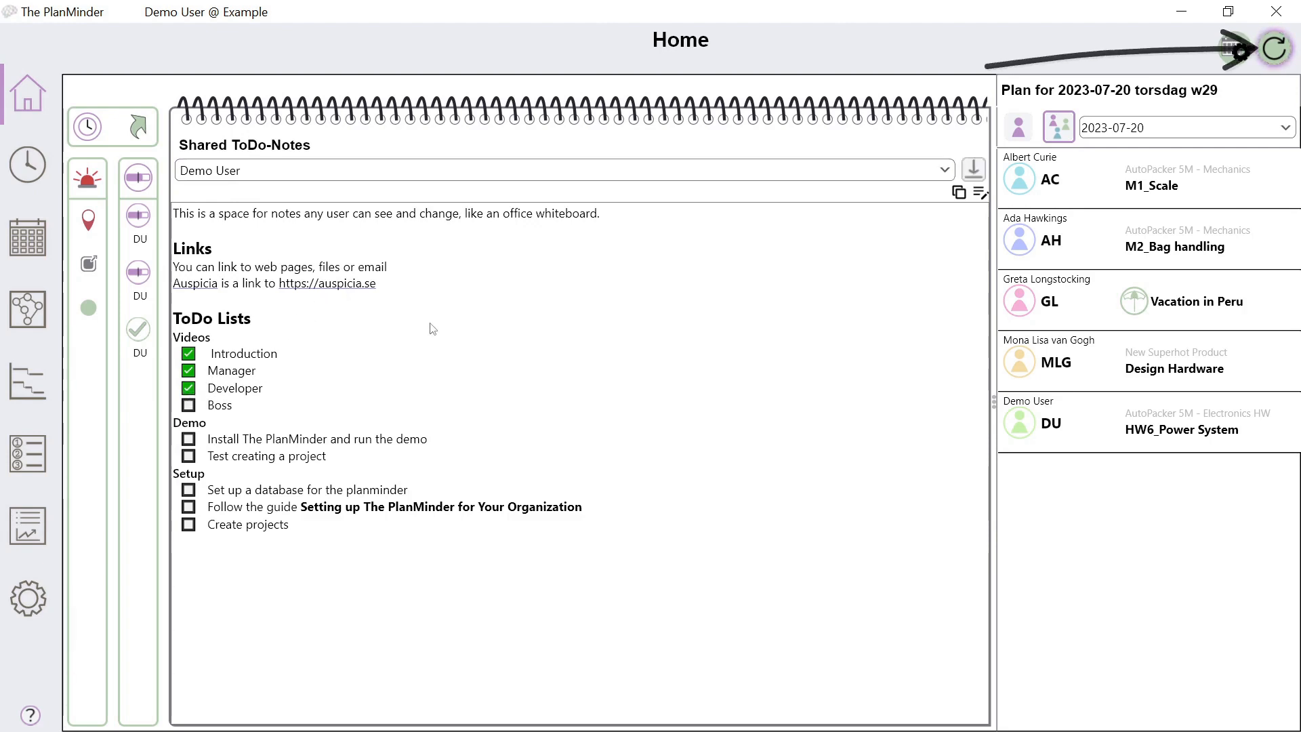
left_click(974, 176)
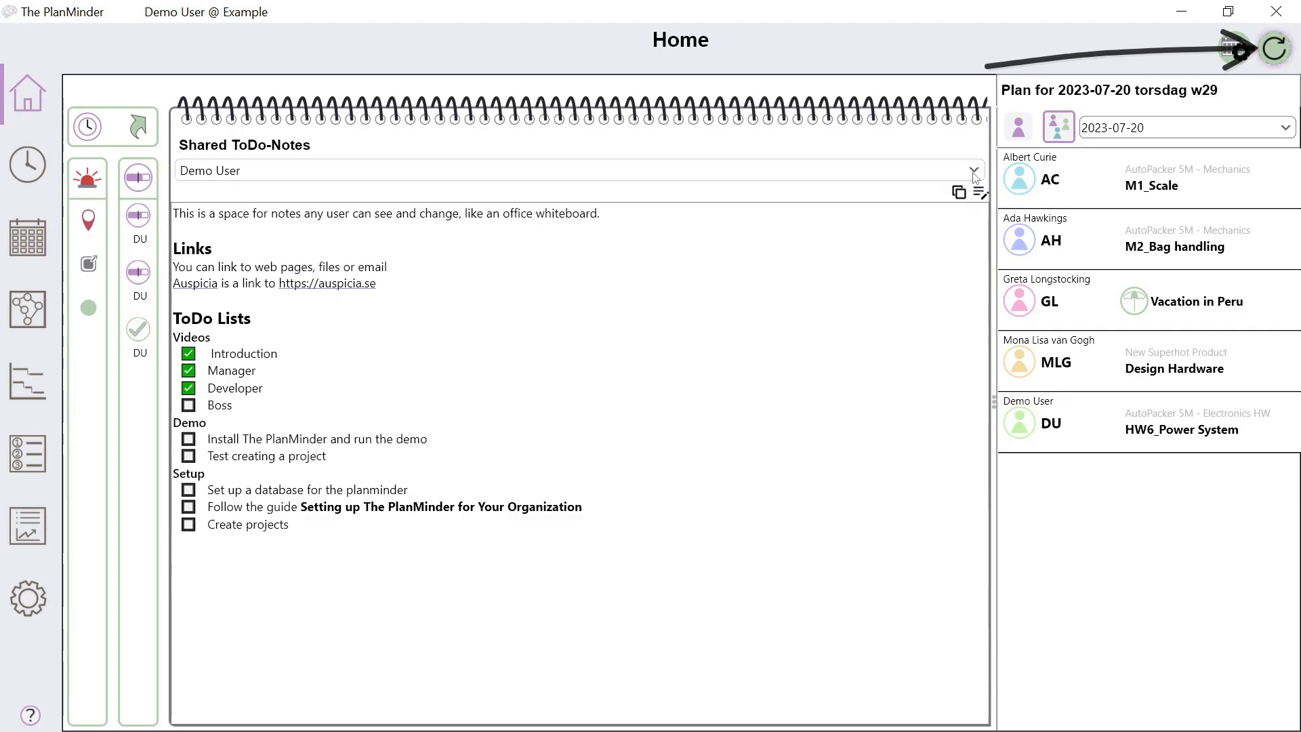
left_click(1275, 49)
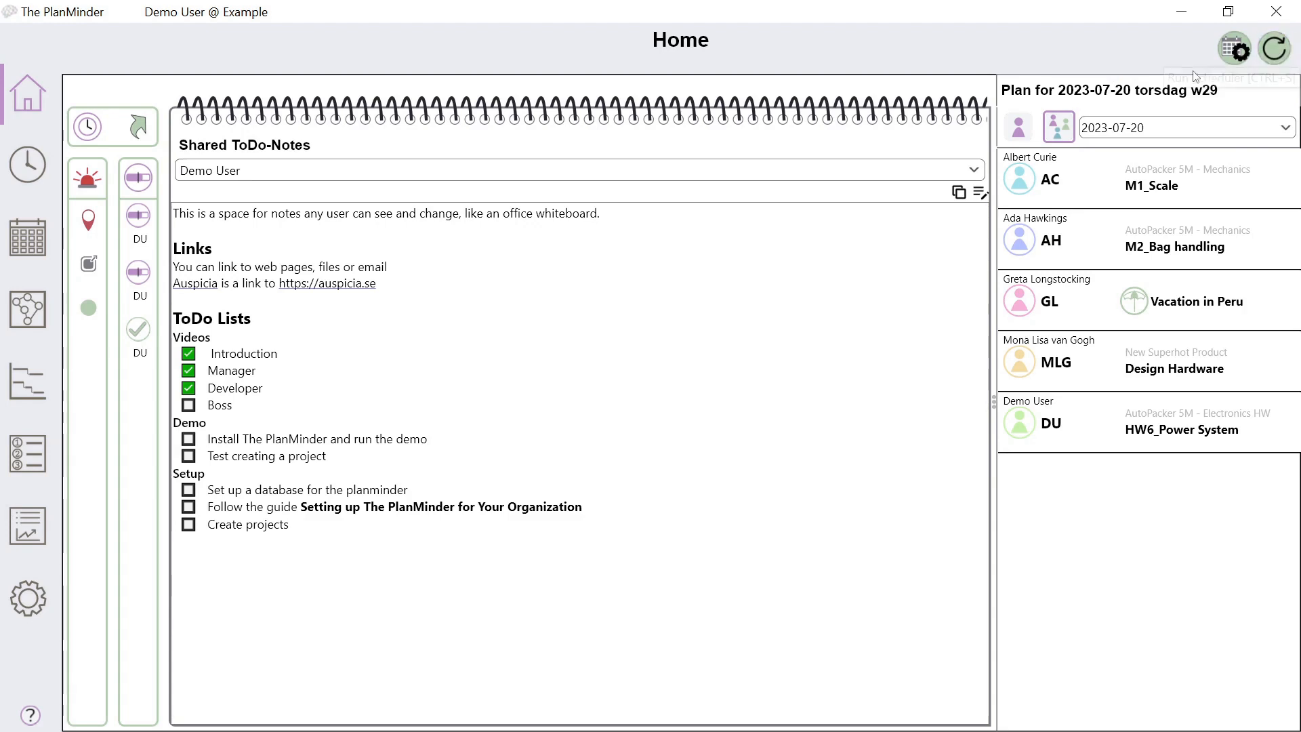